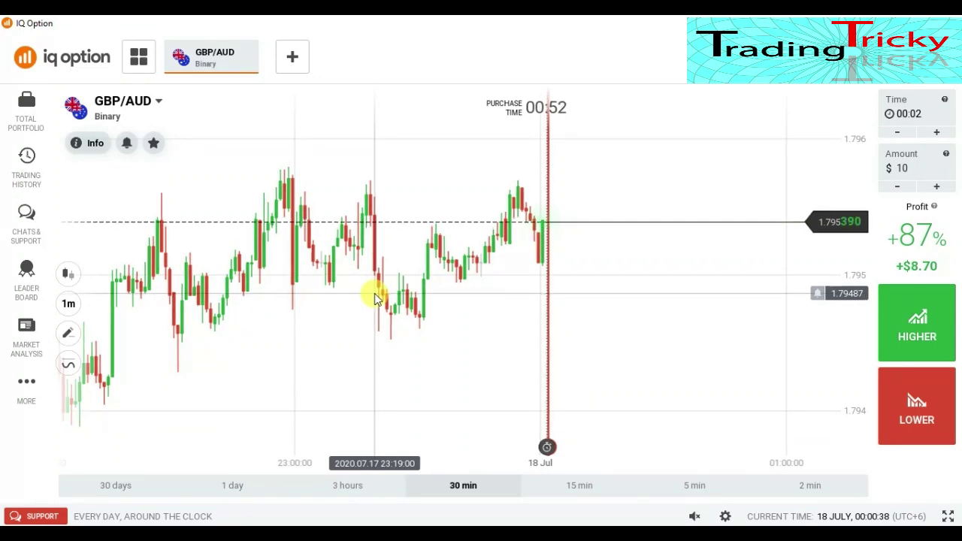
Follow the $10 GBP/AUD binary trade until it shows +$8.70, then start a fresh GBP/AUD option.
{"action": "scroll", "coordinate": [545, 300], "scroll_direction": "down", "scroll_amount": 5}
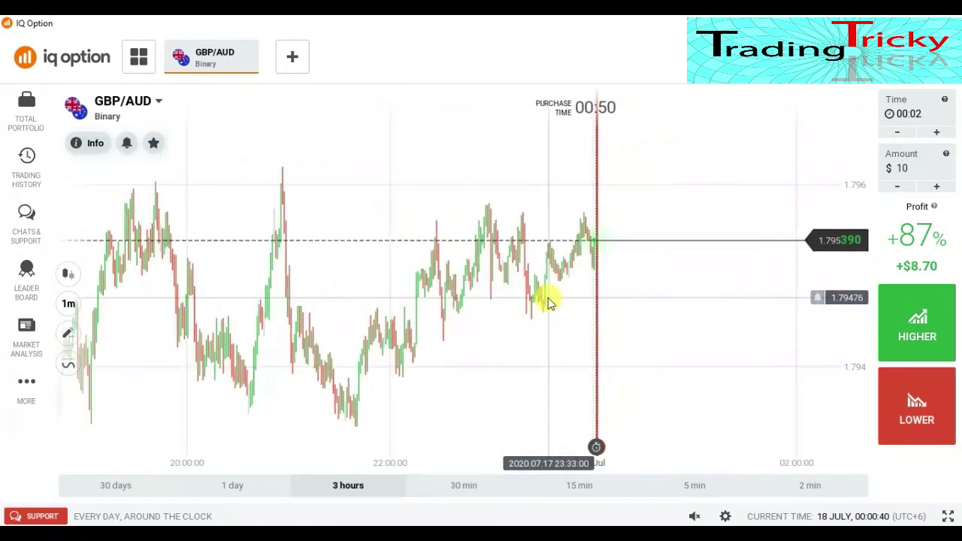
{"action": "scroll", "coordinate": [590, 316], "scroll_direction": "up", "scroll_amount": 2}
{"action": "scroll", "coordinate": [579, 301], "scroll_direction": "up", "scroll_amount": 4}
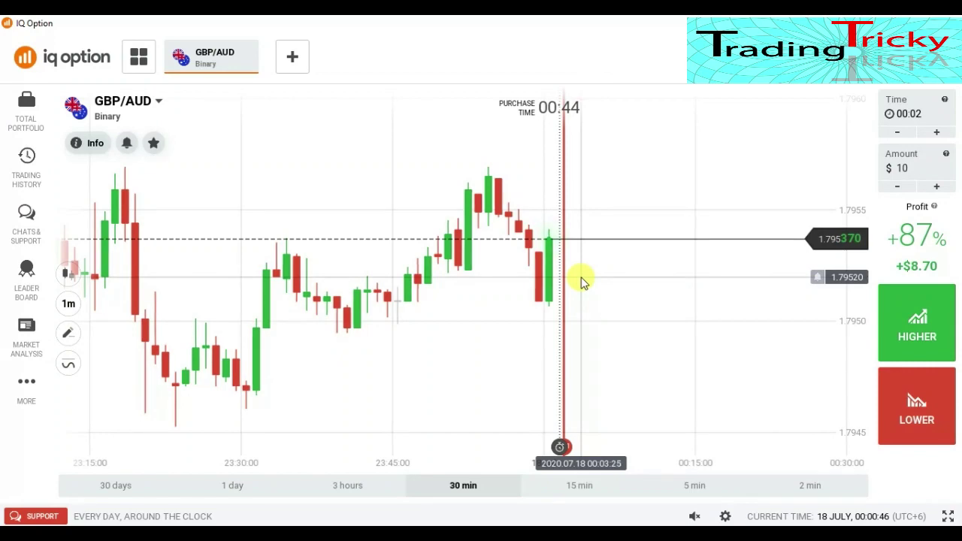
{"action": "scroll", "coordinate": [583, 283], "scroll_direction": "down", "scroll_amount": 2}
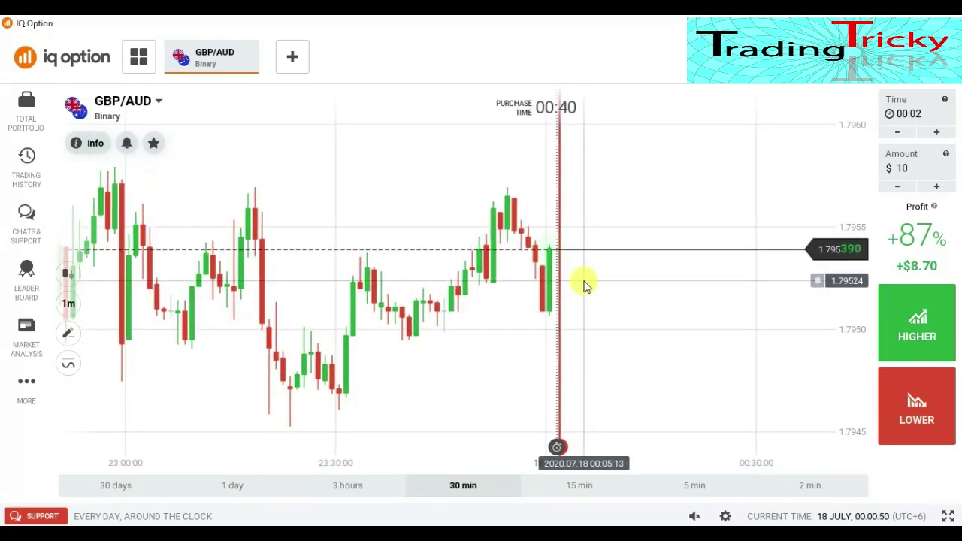
{"action": "scroll", "coordinate": [582, 284], "scroll_direction": "up", "scroll_amount": 2}
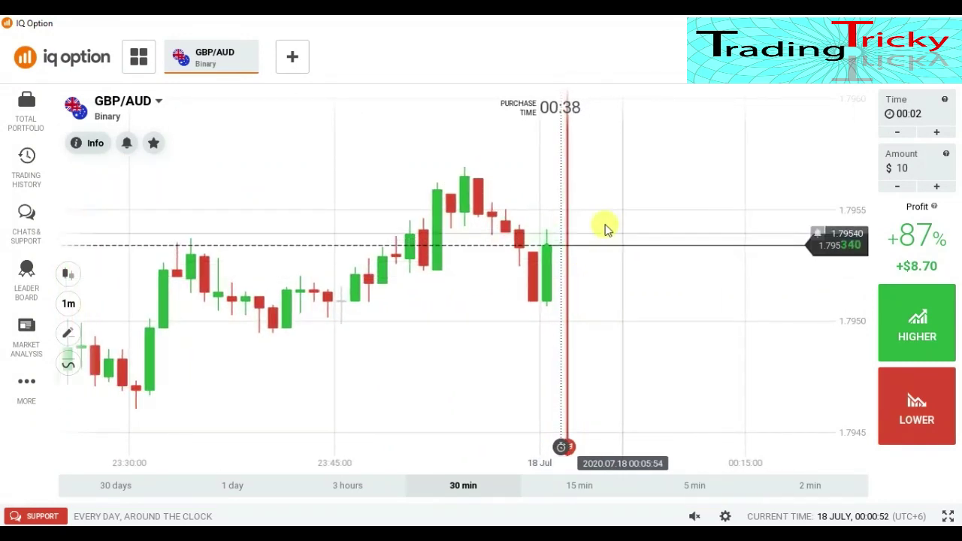
{"action": "scroll", "coordinate": [586, 254], "scroll_direction": "up", "scroll_amount": 1}
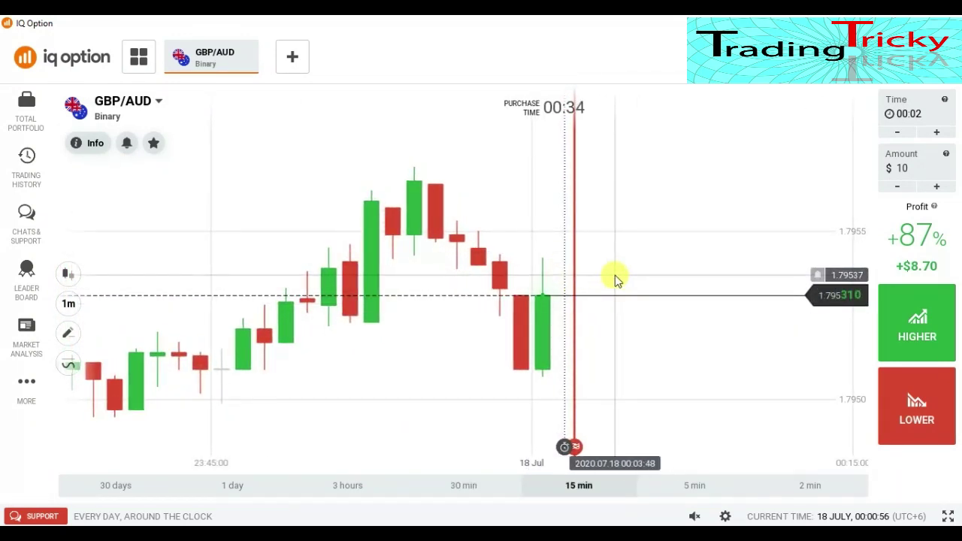
{"action": "scroll", "coordinate": [627, 284], "scroll_direction": "up", "scroll_amount": 1}
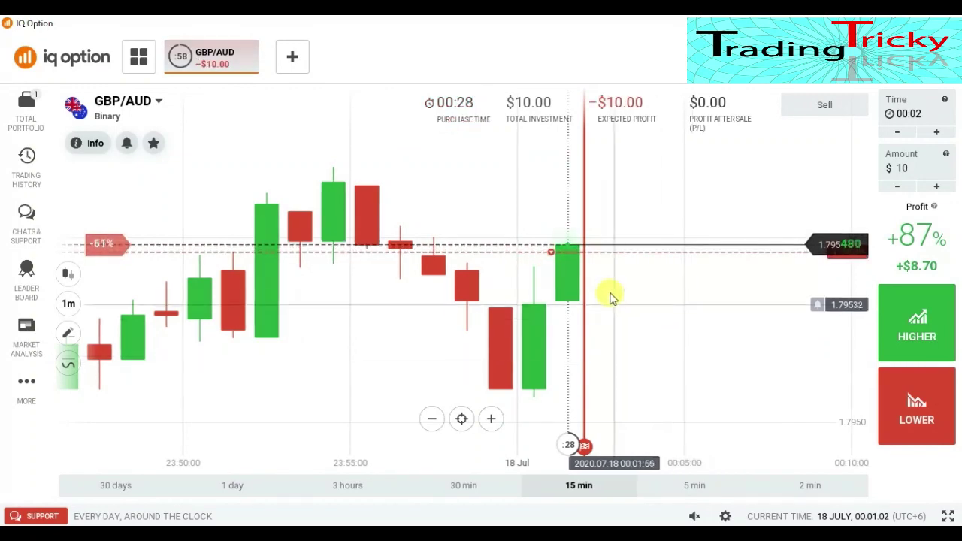
{"action": "scroll", "coordinate": [613, 300], "scroll_direction": "down", "scroll_amount": 2}
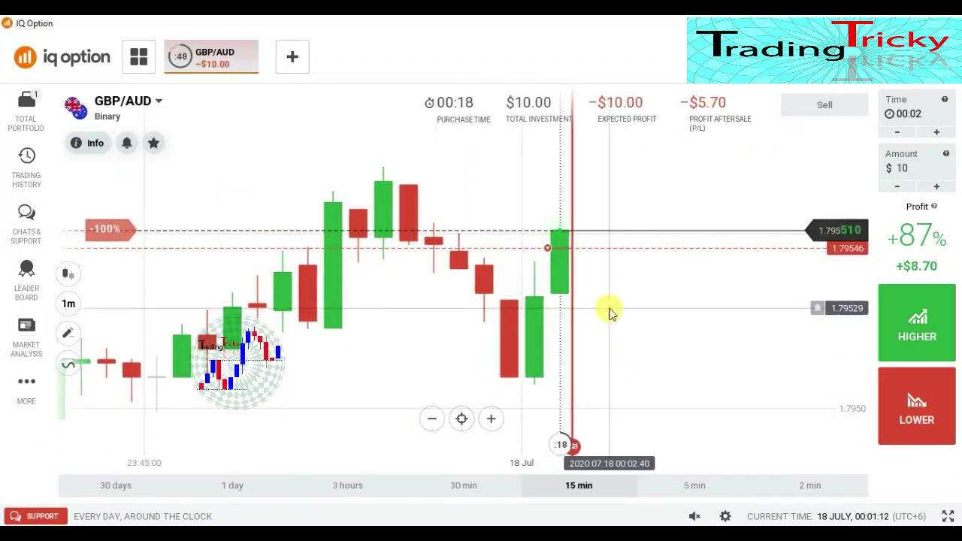
{"action": "scroll", "coordinate": [607, 313], "scroll_direction": "down", "scroll_amount": 2}
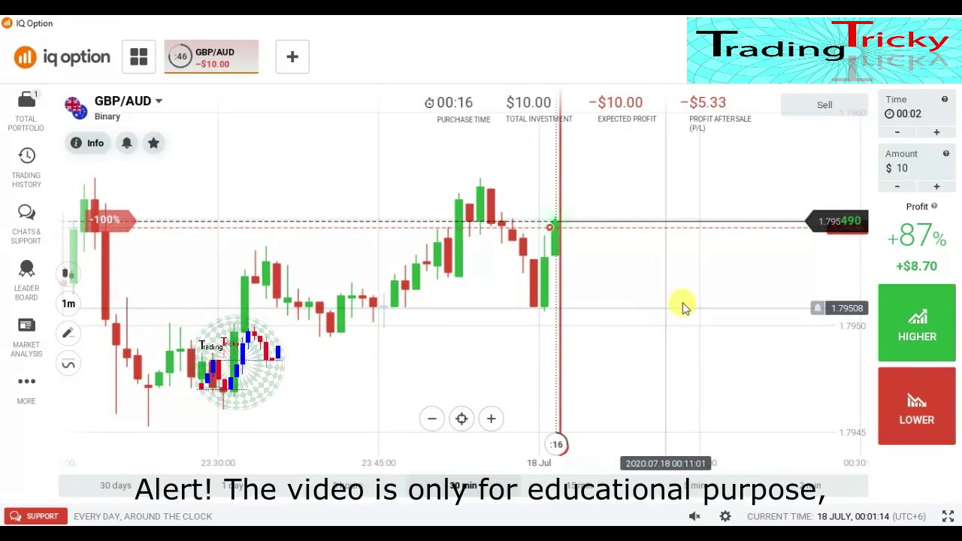
{"action": "scroll", "coordinate": [696, 275], "scroll_direction": "up", "scroll_amount": 2}
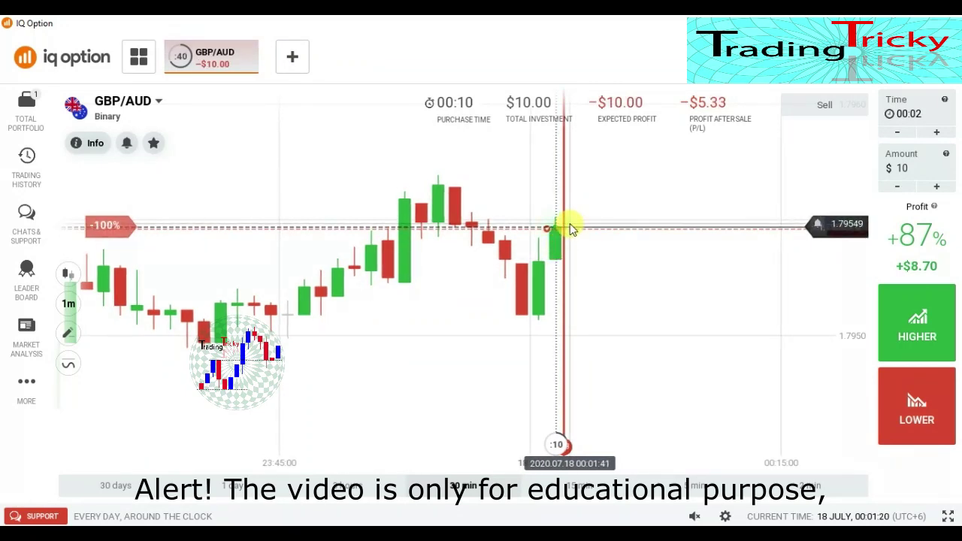
{"action": "scroll", "coordinate": [592, 273], "scroll_direction": "up", "scroll_amount": 1}
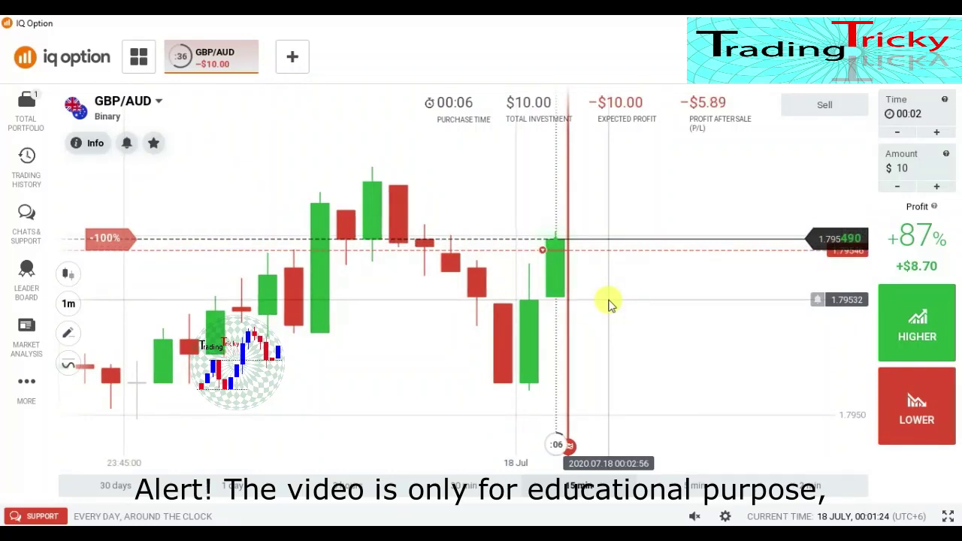
{"action": "scroll", "coordinate": [609, 304], "scroll_direction": "down", "scroll_amount": 3}
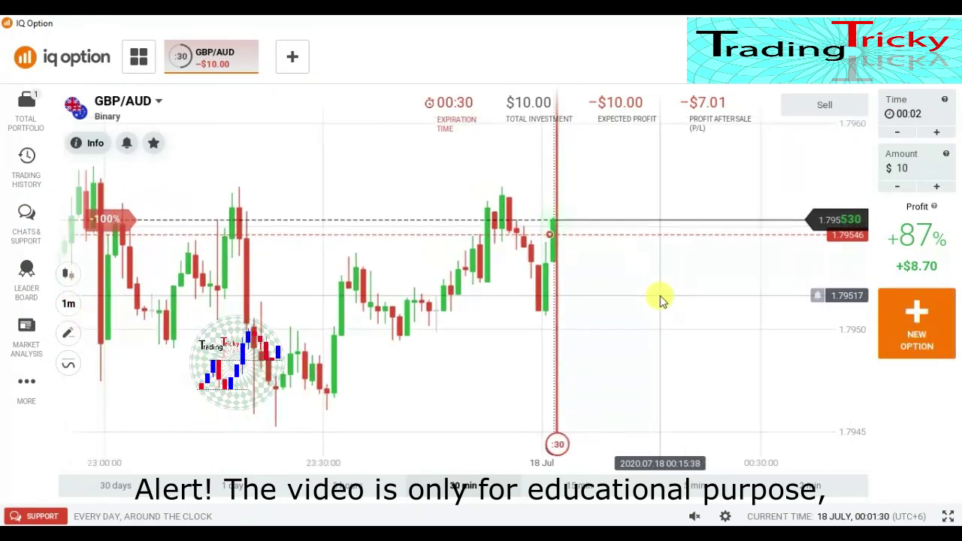
{"action": "left_click", "coordinate": [917, 319]}
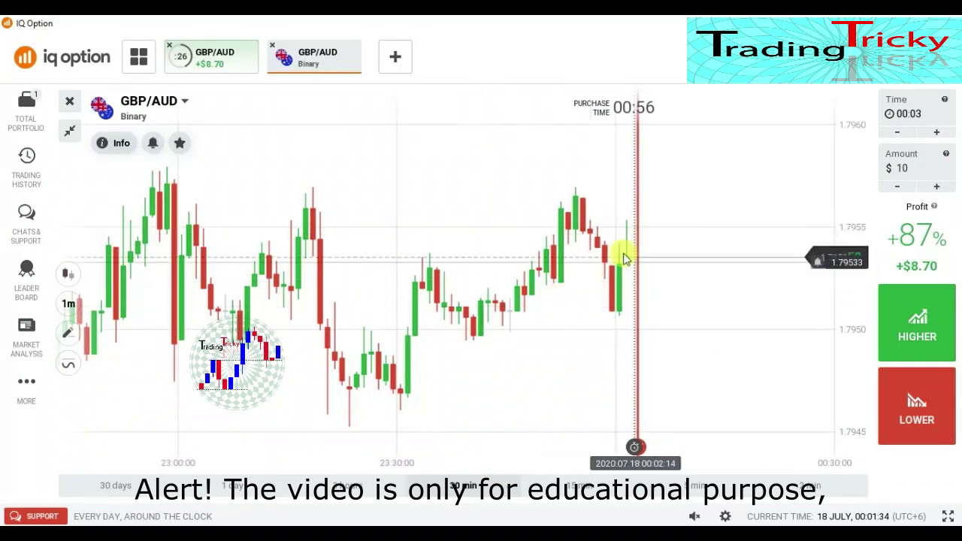
Zoom the new GBP/AUD chart while the first trade settles at +$8.70.
{"action": "scroll", "coordinate": [682, 250], "scroll_direction": "up", "scroll_amount": 4}
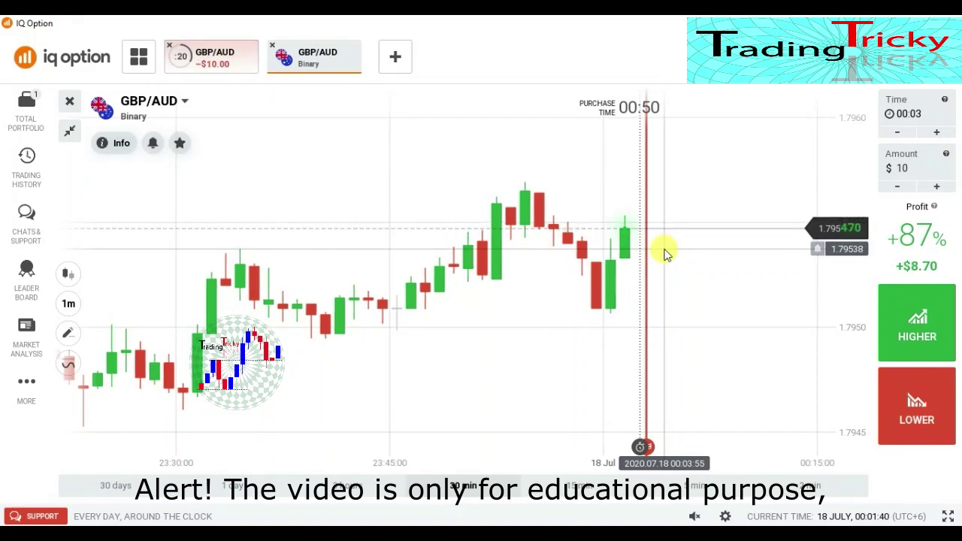
{"action": "scroll", "coordinate": [654, 257], "scroll_direction": "up", "scroll_amount": 2}
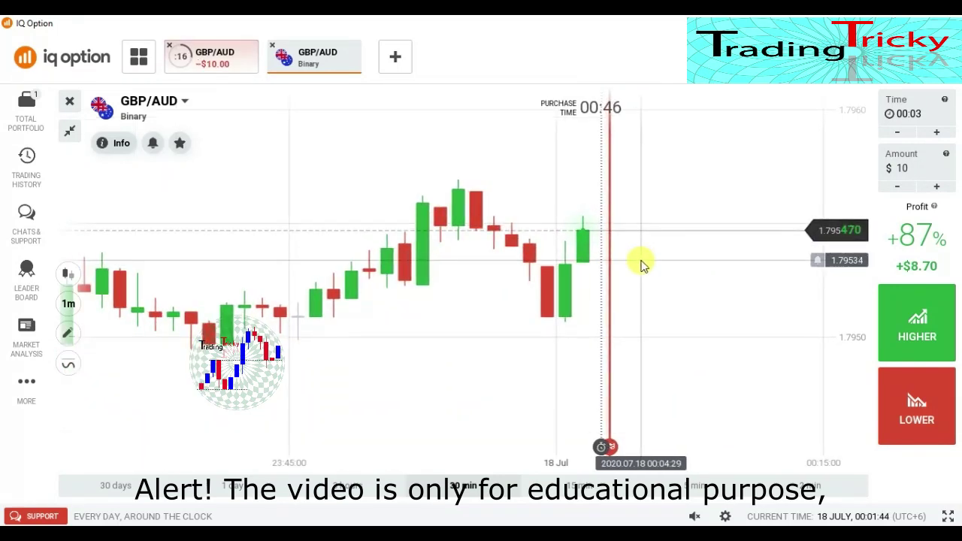
{"action": "scroll", "coordinate": [654, 275], "scroll_direction": "up", "scroll_amount": 3}
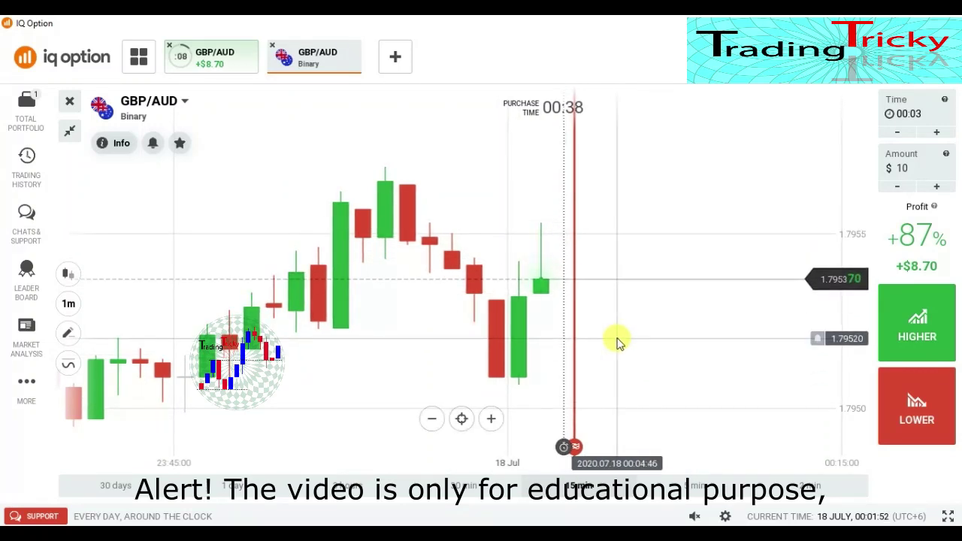
{"action": "scroll", "coordinate": [618, 342], "scroll_direction": "down", "scroll_amount": 1}
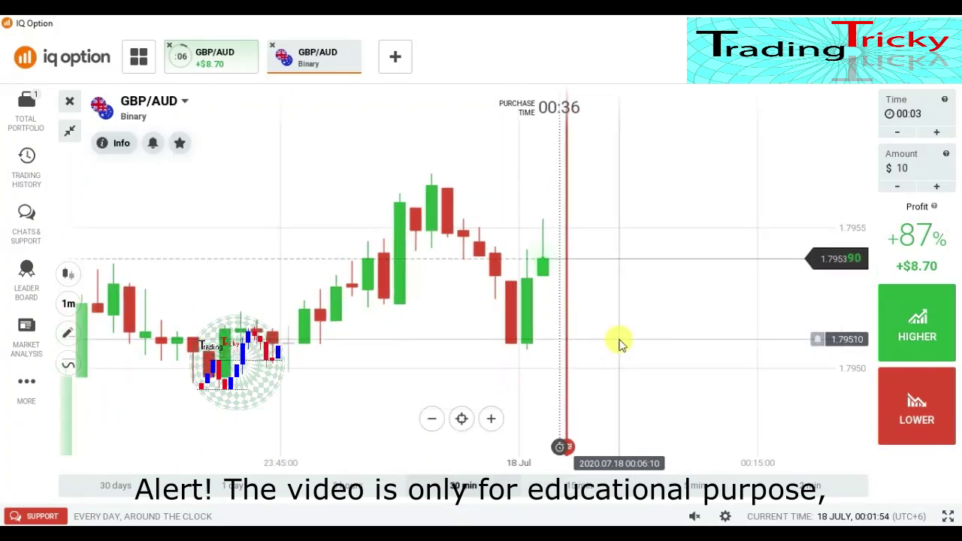
{"action": "scroll", "coordinate": [621, 344], "scroll_direction": "up", "scroll_amount": 2}
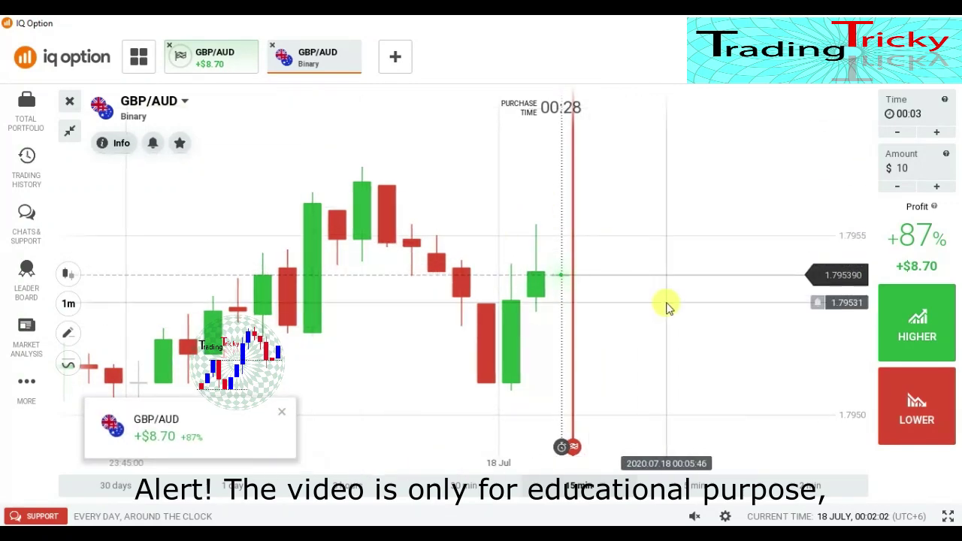
{"action": "scroll", "coordinate": [668, 301], "scroll_direction": "down", "scroll_amount": 3}
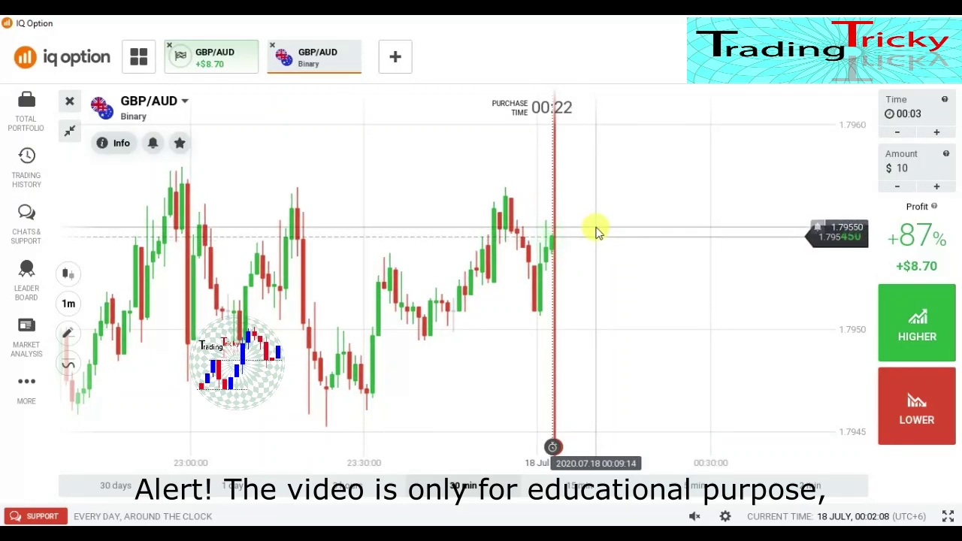
{"action": "scroll", "coordinate": [596, 232], "scroll_direction": "up", "scroll_amount": 3}
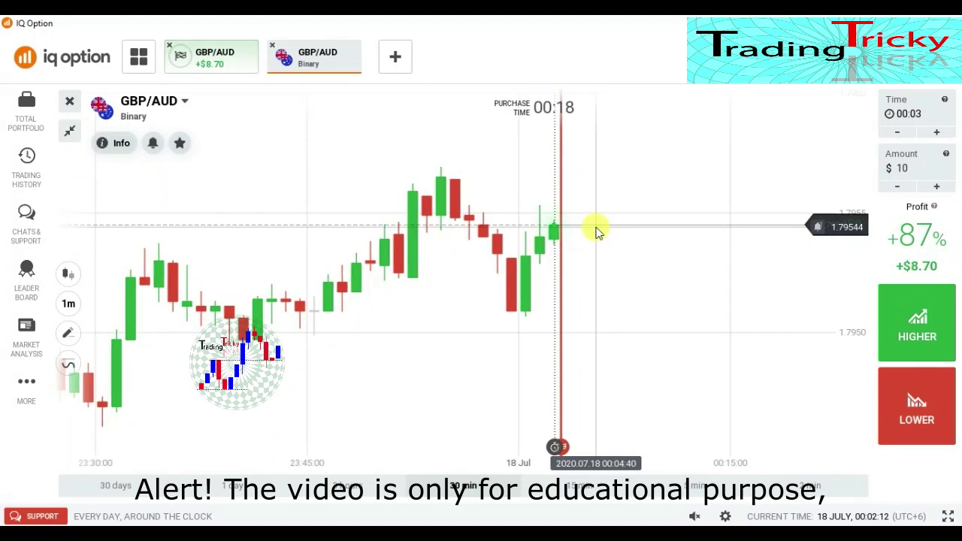
{"action": "scroll", "coordinate": [630, 260], "scroll_direction": "up", "scroll_amount": 2}
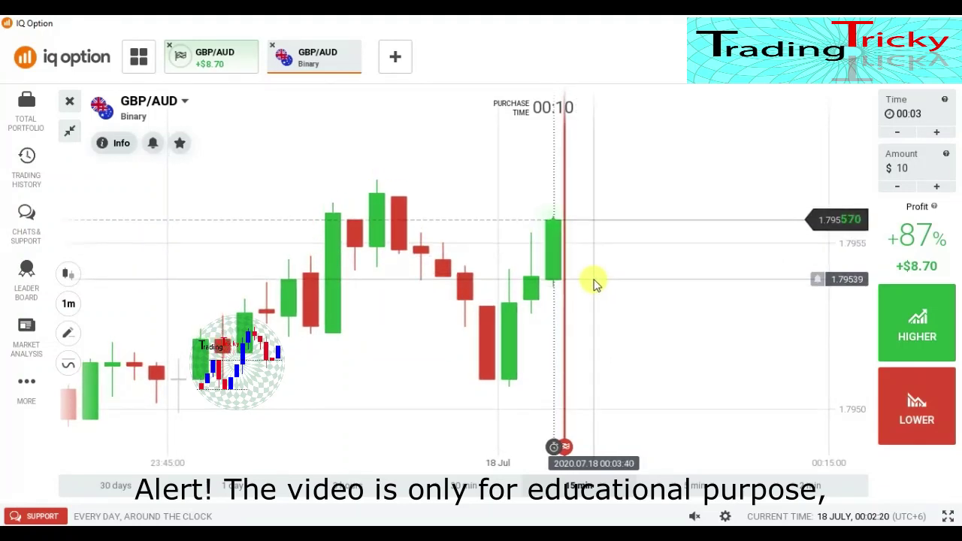
Place a $10 LOWER trade on GBP/AUD with 00:04 expiry.
{"action": "left_click", "coordinate": [917, 421]}
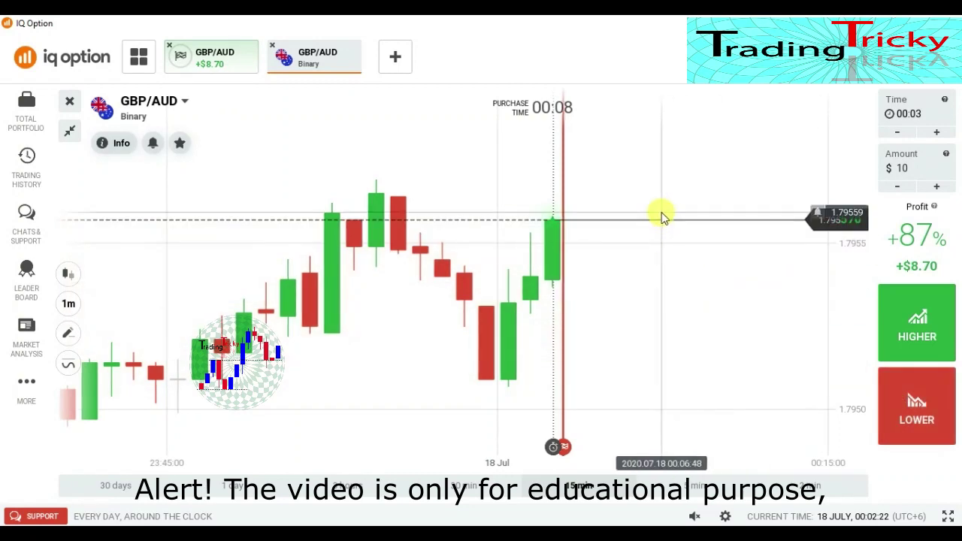
{"action": "scroll", "coordinate": [662, 216], "scroll_direction": "down", "scroll_amount": 2}
{"action": "scroll", "coordinate": [662, 218], "scroll_direction": "up", "scroll_amount": 2}
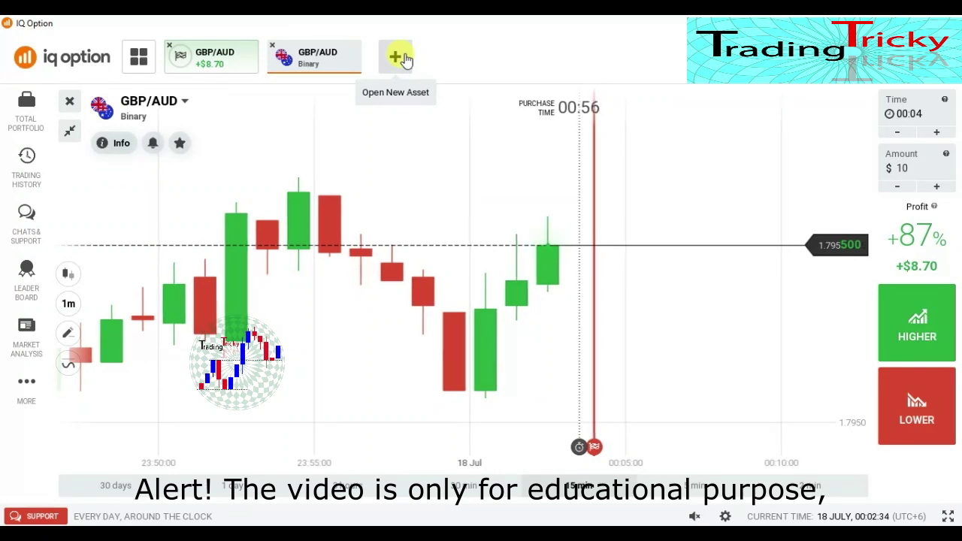
{"action": "scroll", "coordinate": [617, 254], "scroll_direction": "down", "scroll_amount": 6}
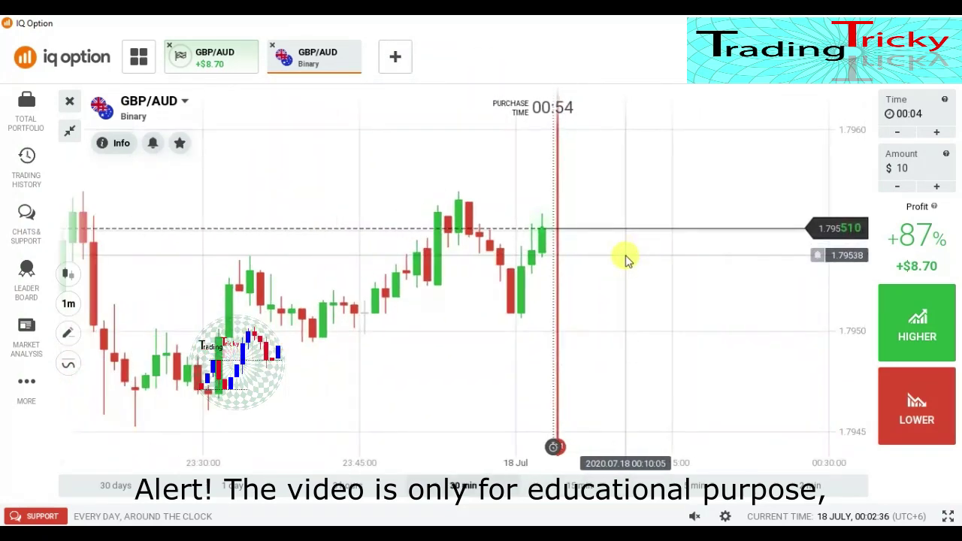
Bet $10 that GBP/AUD rises and switch the chart to 30-second candles.
{"action": "scroll", "coordinate": [627, 253], "scroll_direction": "up", "scroll_amount": 3}
{"action": "left_click", "coordinate": [904, 340]}
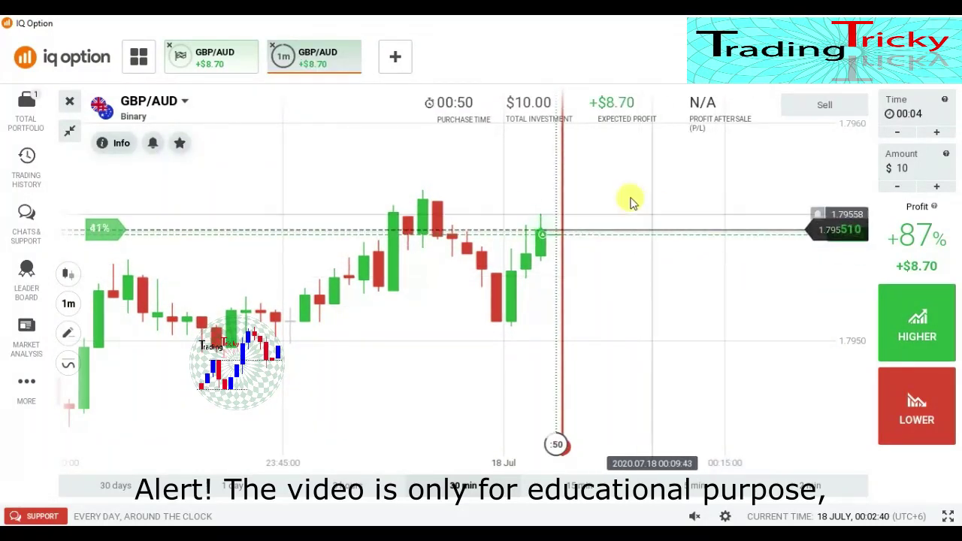
{"action": "scroll", "coordinate": [636, 285], "scroll_direction": "down", "scroll_amount": 2}
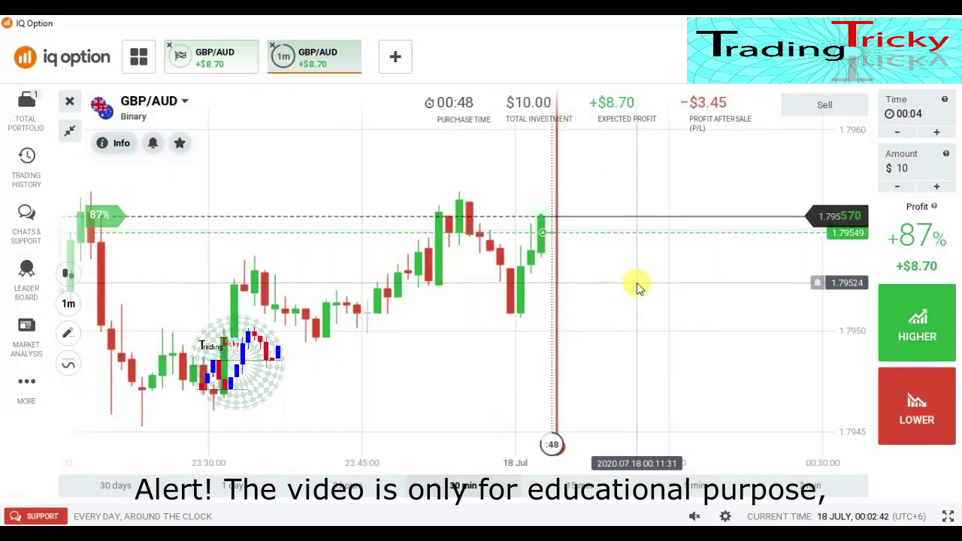
{"action": "scroll", "coordinate": [638, 288], "scroll_direction": "down", "scroll_amount": 2}
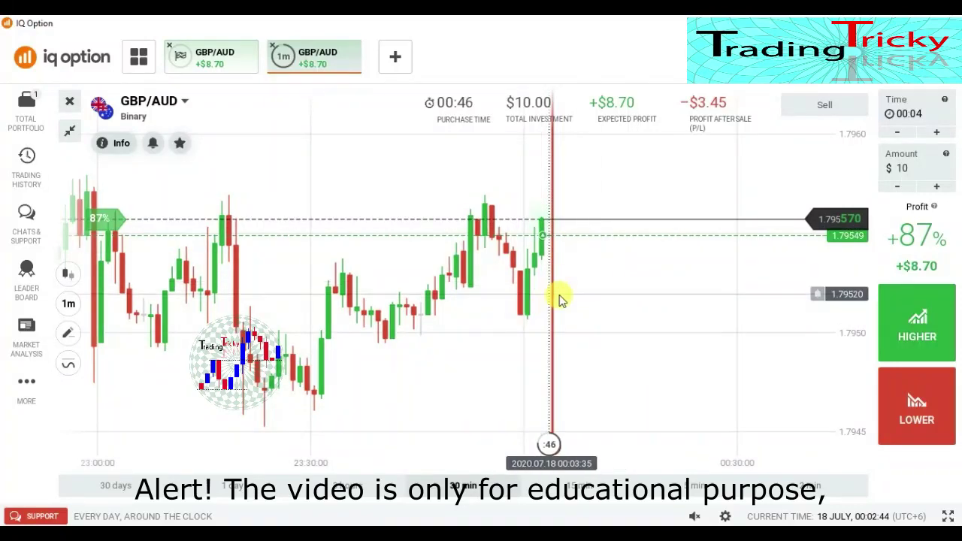
{"action": "scroll", "coordinate": [569, 299], "scroll_direction": "up", "scroll_amount": 2}
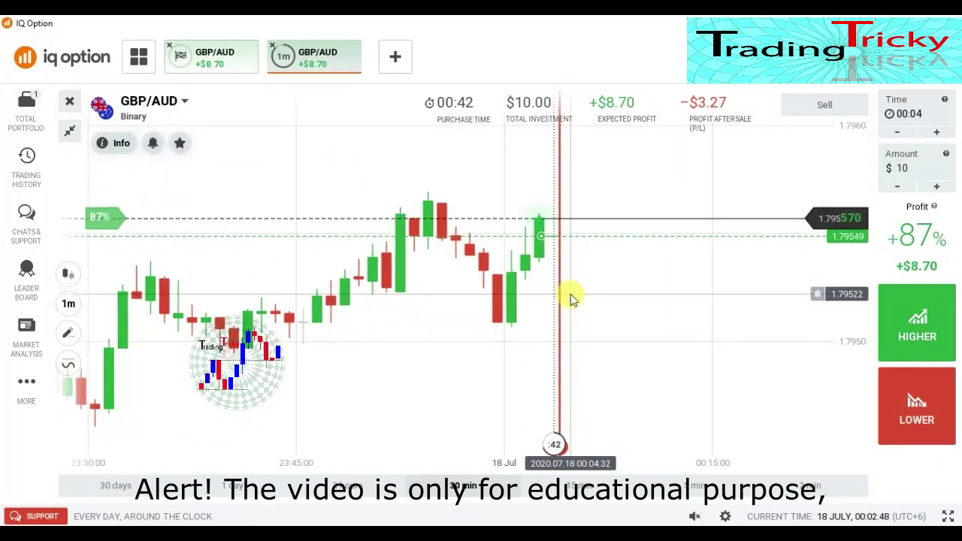
{"action": "scroll", "coordinate": [582, 273], "scroll_direction": "up", "scroll_amount": 1}
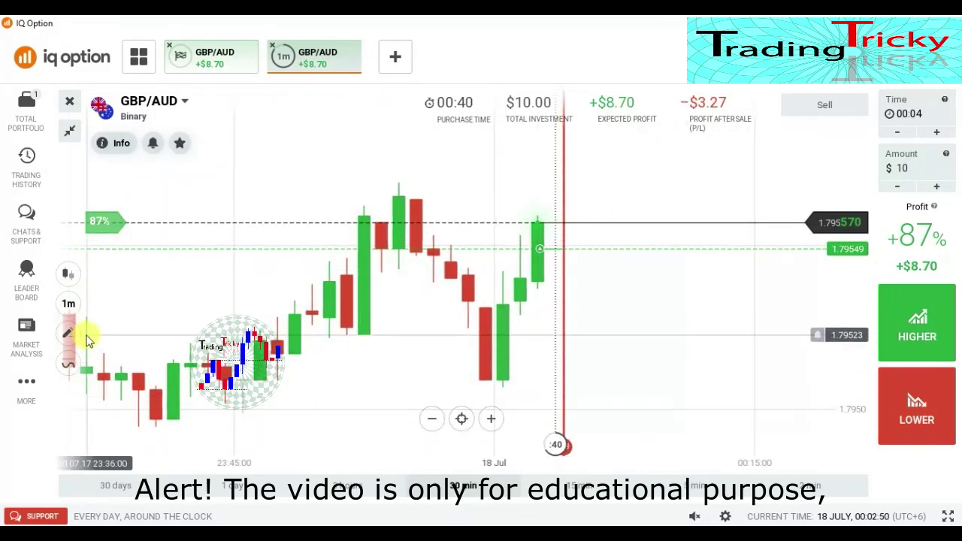
{"action": "left_click", "coordinate": [68, 303]}
{"action": "left_click", "coordinate": [146, 412]}
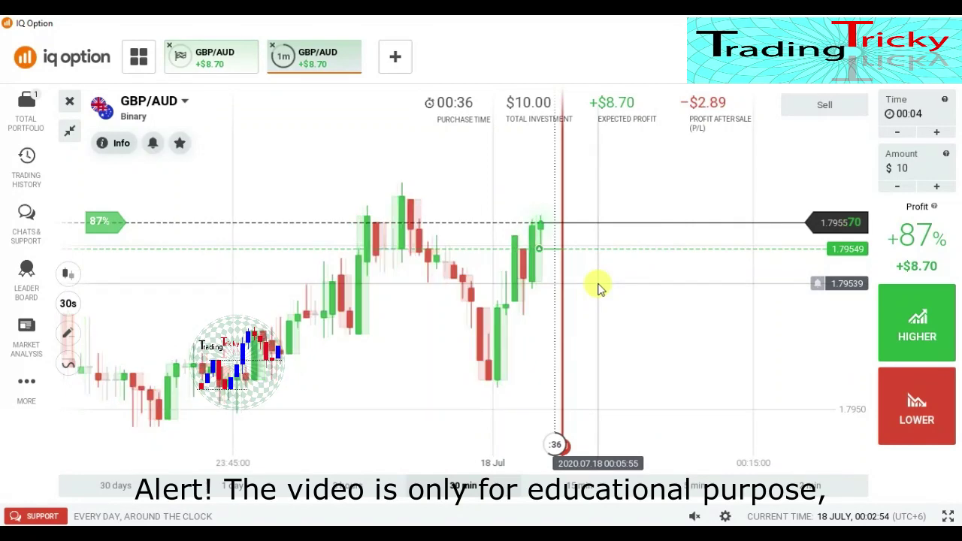
Follow the running trade to +$8.70 and start a third GBP/AUD binary option.
{"action": "scroll", "coordinate": [597, 283], "scroll_direction": "up", "scroll_amount": 1}
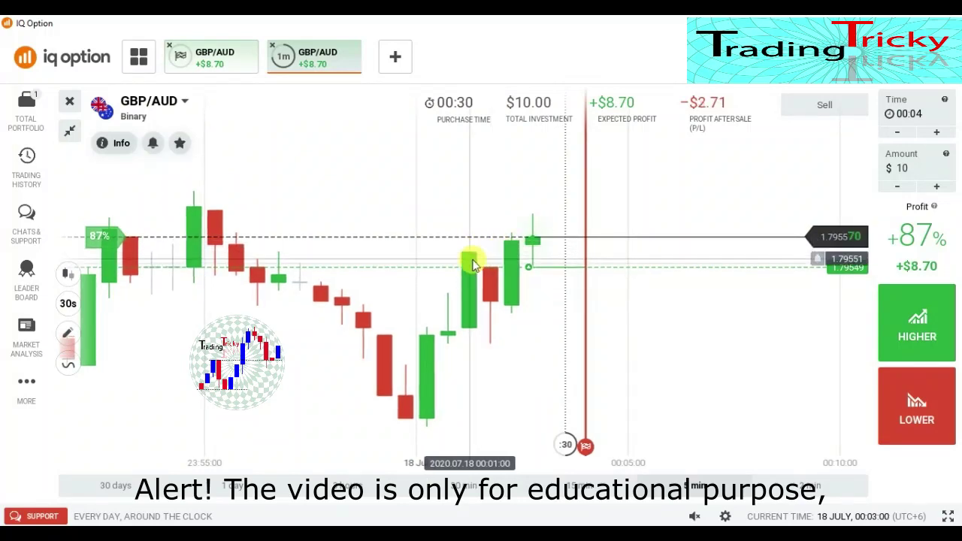
{"action": "scroll", "coordinate": [474, 246], "scroll_direction": "up", "scroll_amount": 2}
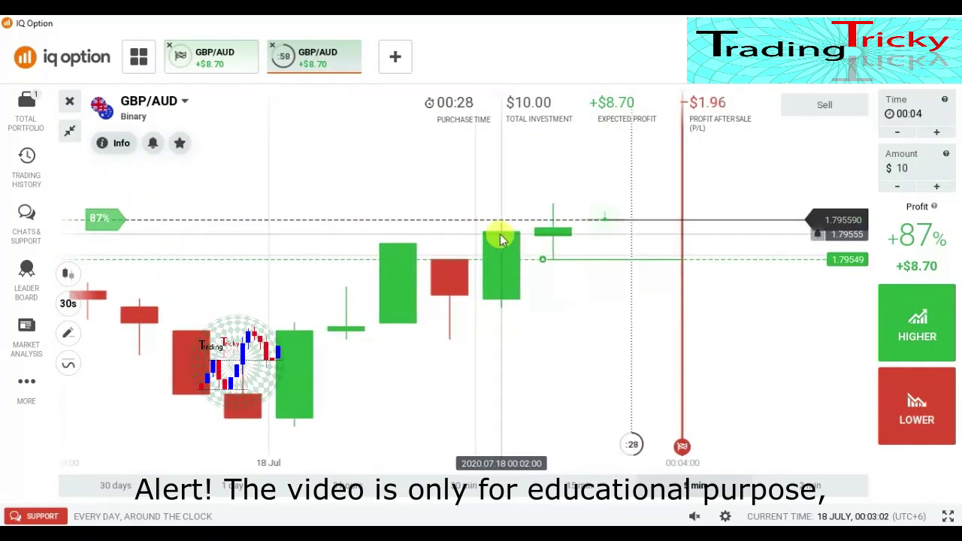
{"action": "scroll", "coordinate": [558, 233], "scroll_direction": "up", "scroll_amount": 2}
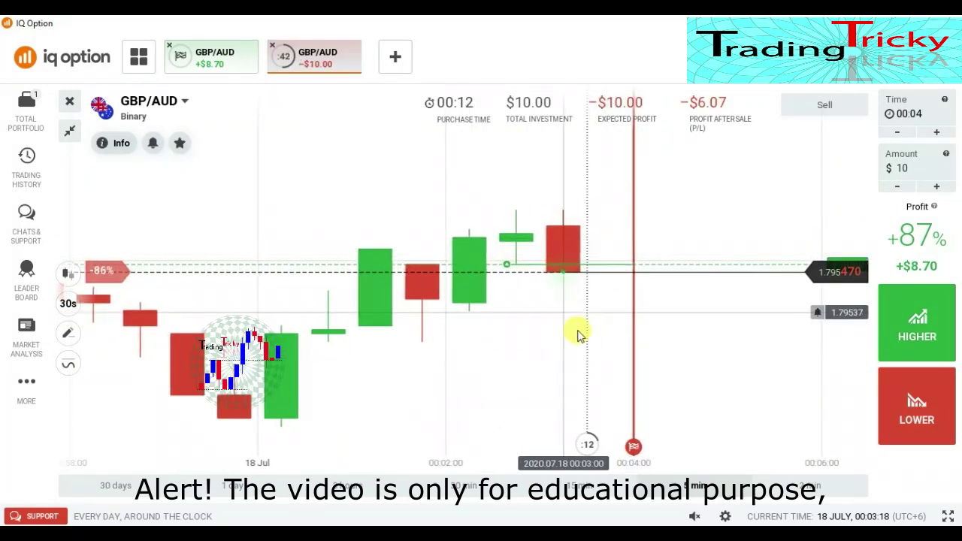
{"action": "scroll", "coordinate": [594, 314], "scroll_direction": "down", "scroll_amount": 2}
{"action": "scroll", "coordinate": [602, 314], "scroll_direction": "down", "scroll_amount": 3}
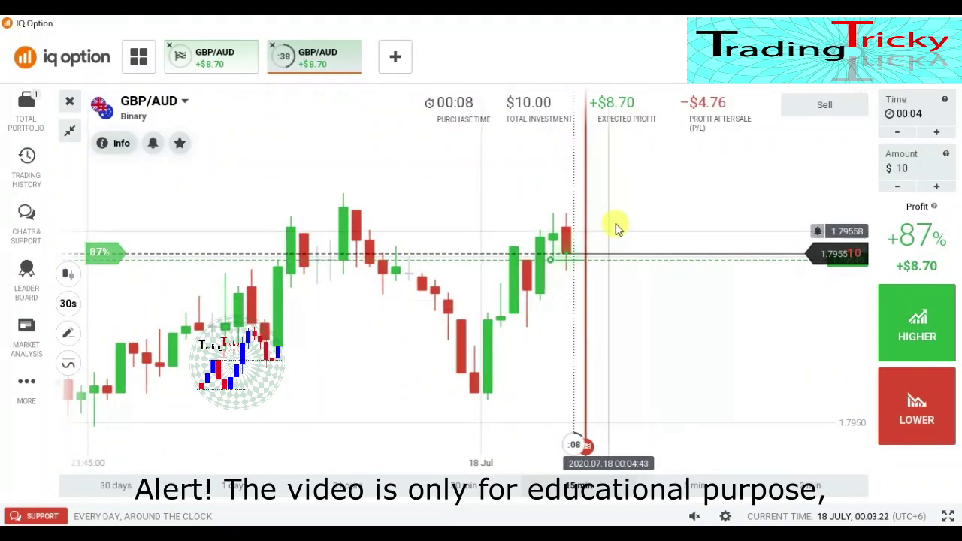
{"action": "scroll", "coordinate": [609, 255], "scroll_direction": "up", "scroll_amount": 2}
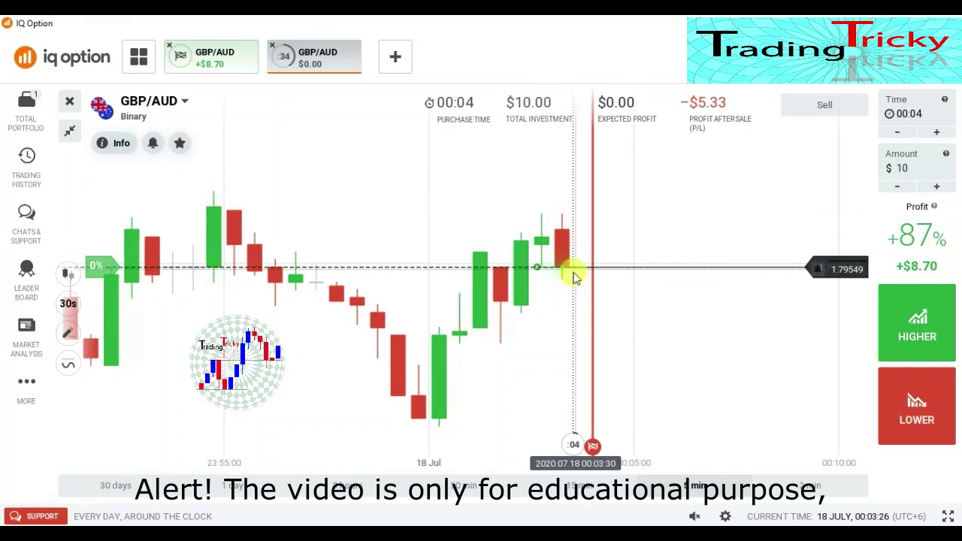
{"action": "scroll", "coordinate": [591, 275], "scroll_direction": "up", "scroll_amount": 2}
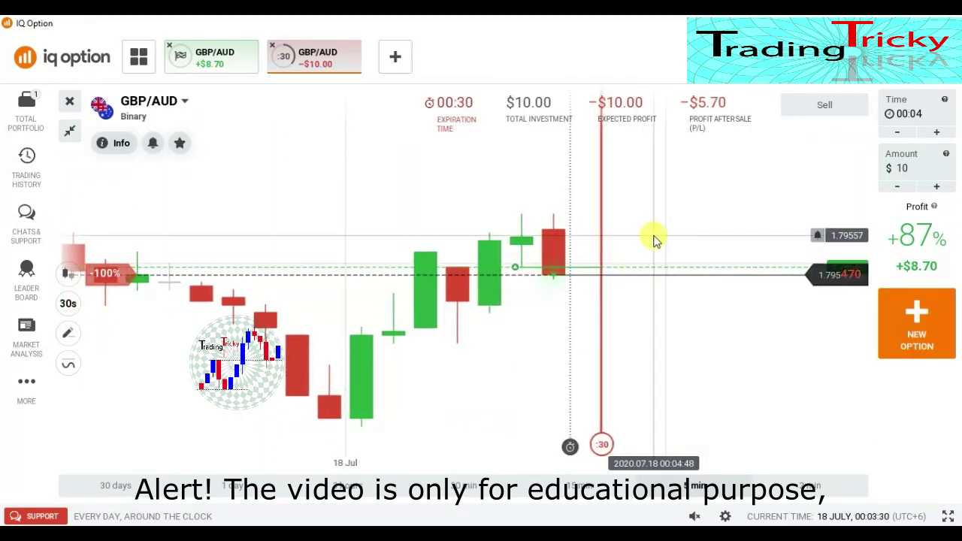
{"action": "scroll", "coordinate": [640, 252], "scroll_direction": "down", "scroll_amount": 2}
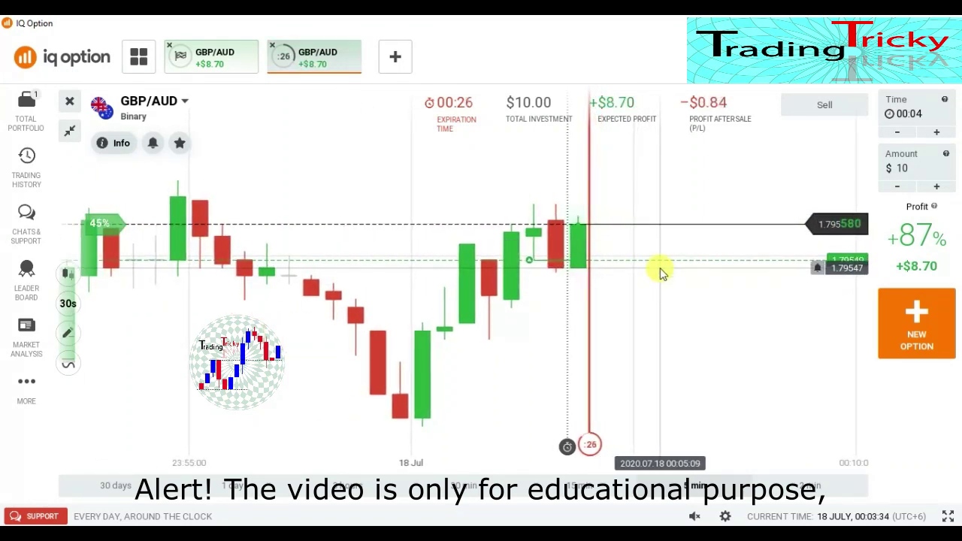
{"action": "left_click", "coordinate": [905, 338]}
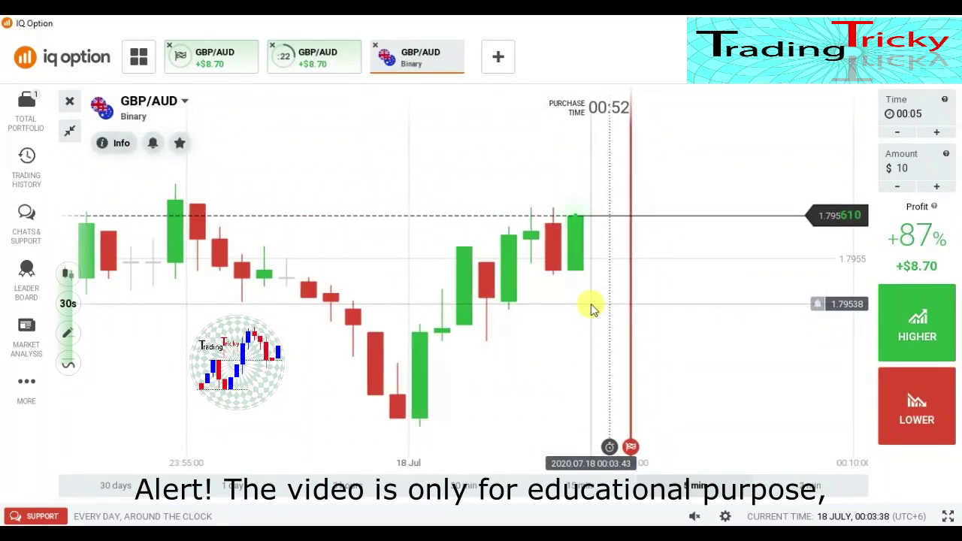
Set the new GBP/AUD chart to 1-minute candles.
{"action": "scroll", "coordinate": [590, 309], "scroll_direction": "down", "scroll_amount": 3}
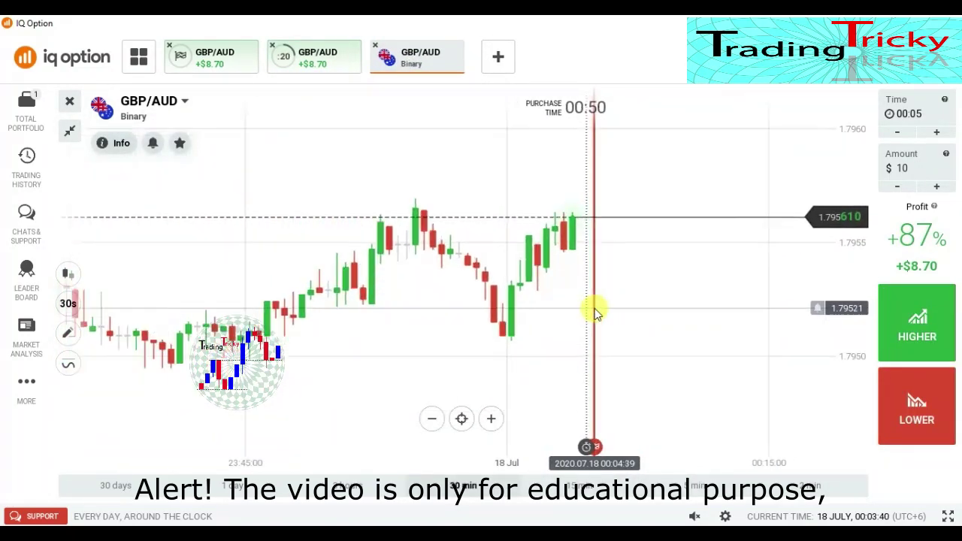
{"action": "scroll", "coordinate": [594, 312], "scroll_direction": "up", "scroll_amount": 2}
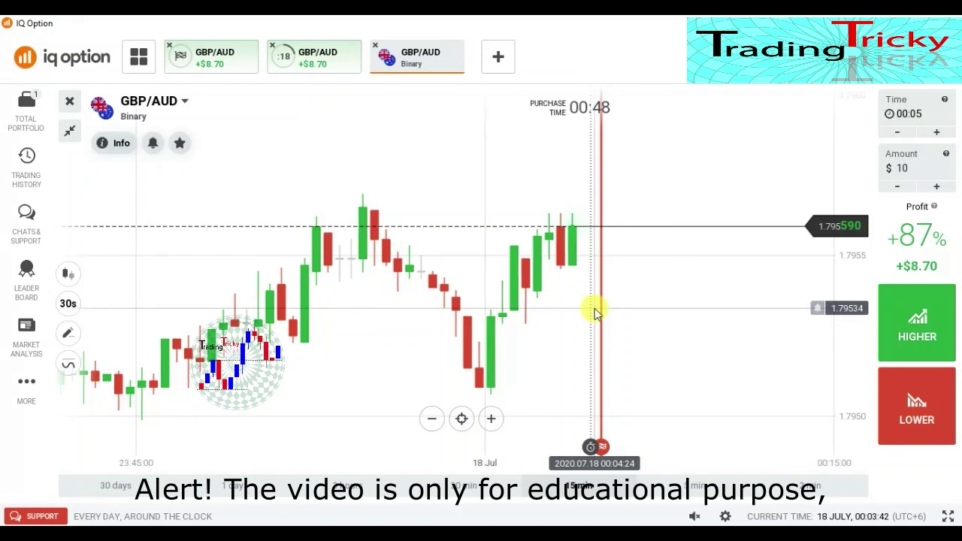
{"action": "scroll", "coordinate": [594, 313], "scroll_direction": "down", "scroll_amount": 2}
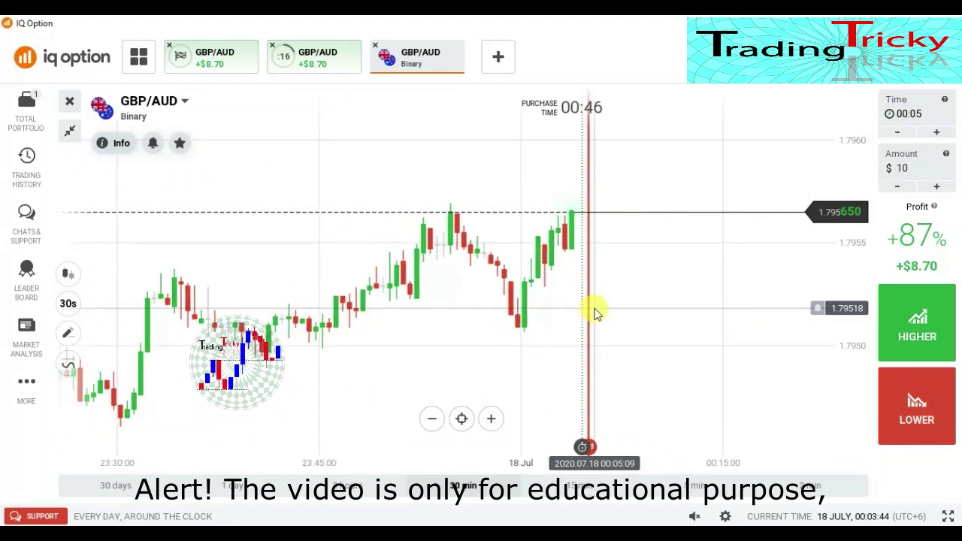
{"action": "scroll", "coordinate": [594, 309], "scroll_direction": "down", "scroll_amount": 3}
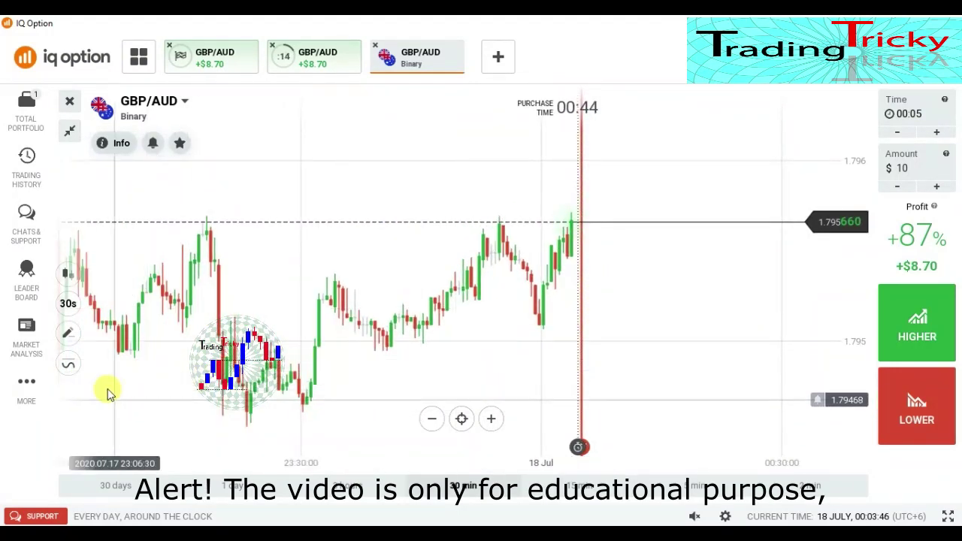
{"action": "left_click", "coordinate": [68, 304]}
{"action": "left_click", "coordinate": [123, 412]}
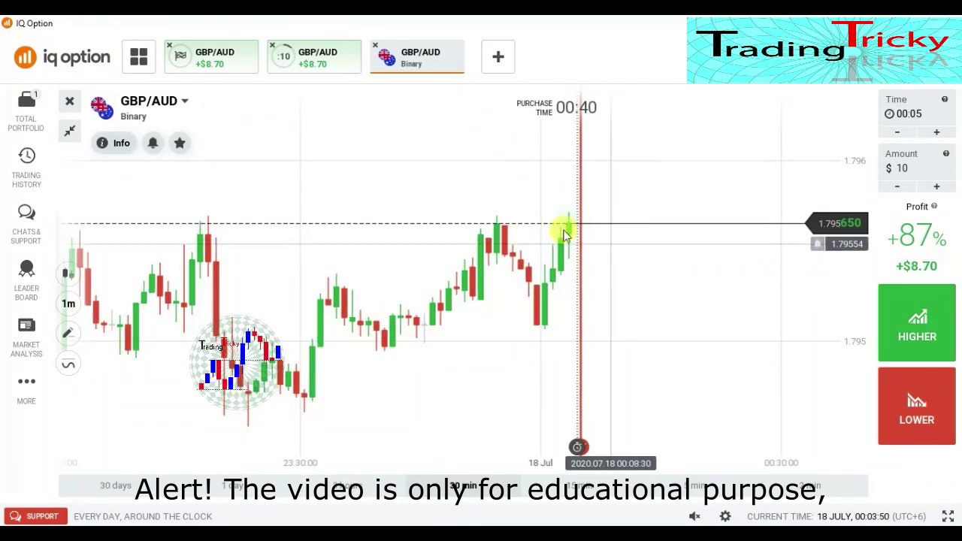
Set the running trade's chart to 1-minute candles and return to the new option tab.
{"action": "left_click", "coordinate": [321, 52]}
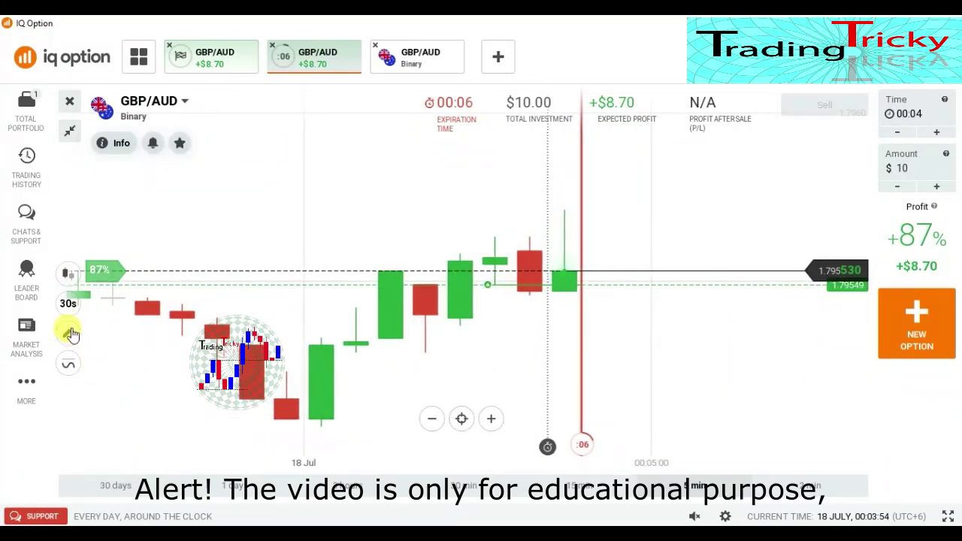
{"action": "left_click", "coordinate": [68, 302]}
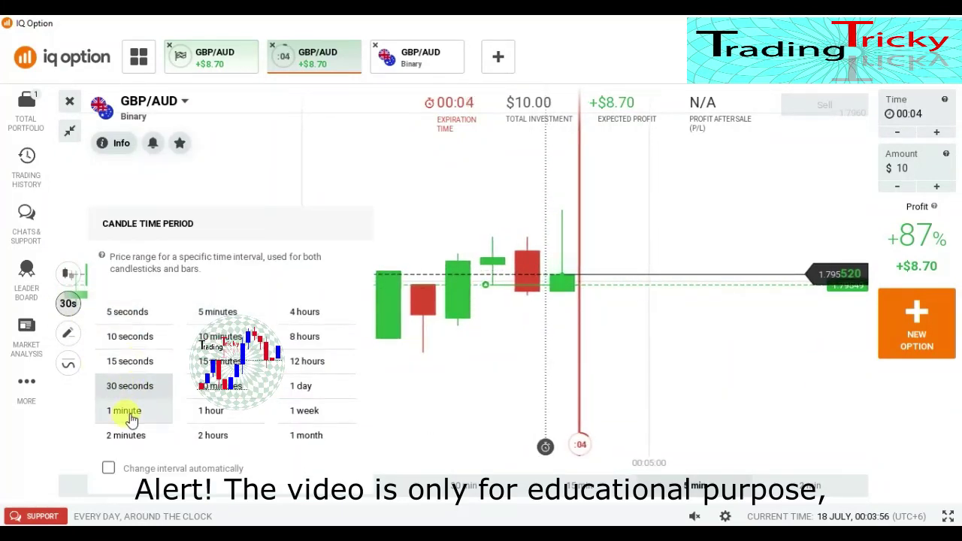
{"action": "left_click", "coordinate": [130, 415]}
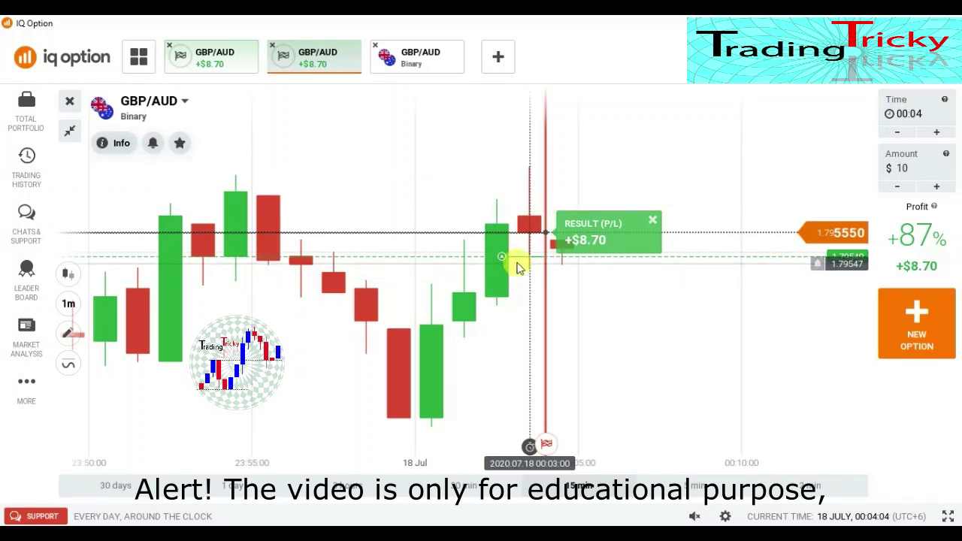
{"action": "left_click", "coordinate": [423, 69]}
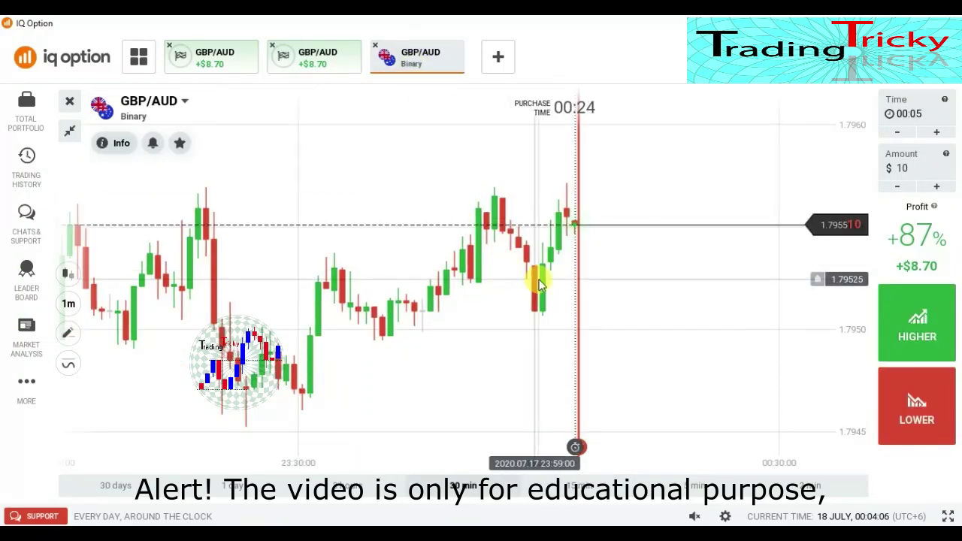
Draw a horizontal line on the third GBP/AUD chart at about 1.79560.
{"action": "scroll", "coordinate": [603, 250], "scroll_direction": "down", "scroll_amount": 3}
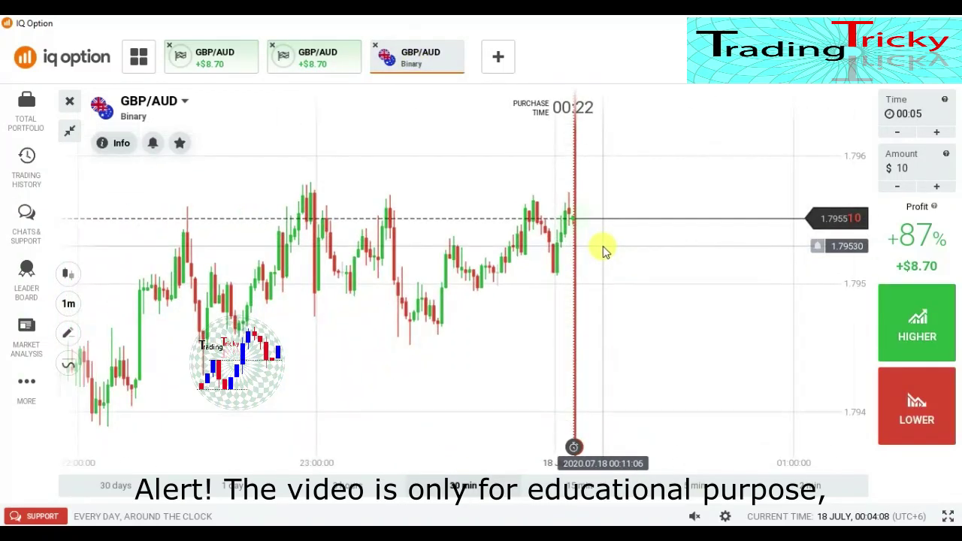
{"action": "scroll", "coordinate": [603, 250], "scroll_direction": "up", "scroll_amount": 2}
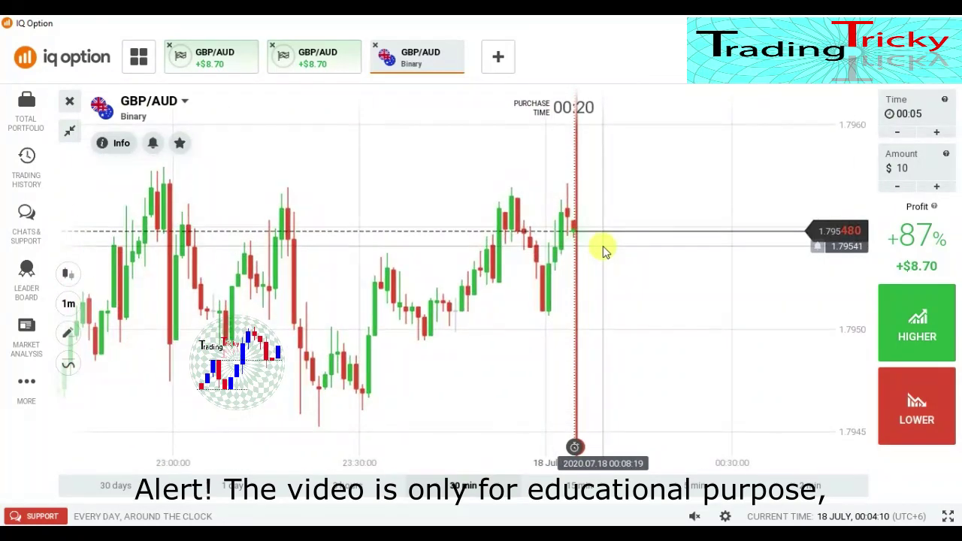
{"action": "scroll", "coordinate": [605, 250], "scroll_direction": "up", "scroll_amount": 2}
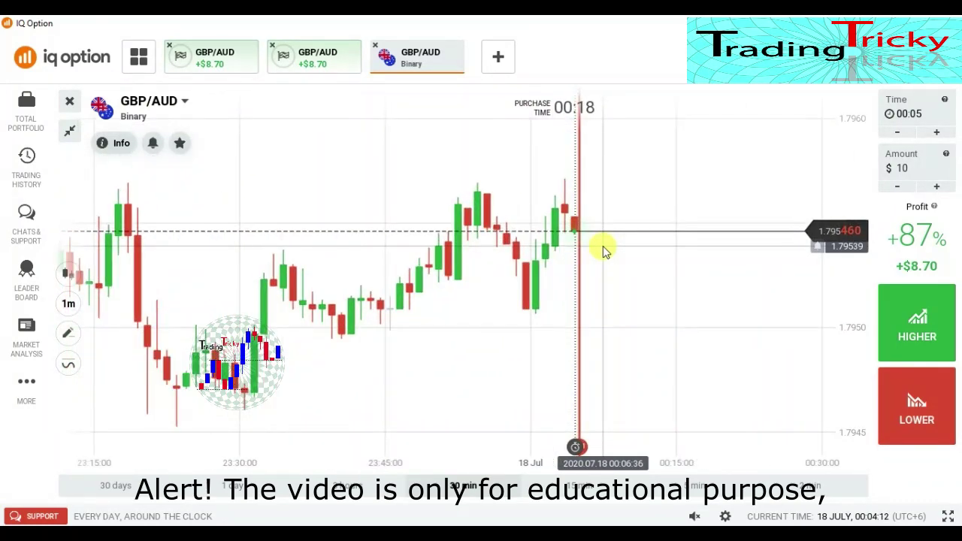
{"action": "scroll", "coordinate": [605, 251], "scroll_direction": "up", "scroll_amount": 2}
{"action": "scroll", "coordinate": [605, 250], "scroll_direction": "down", "scroll_amount": 2}
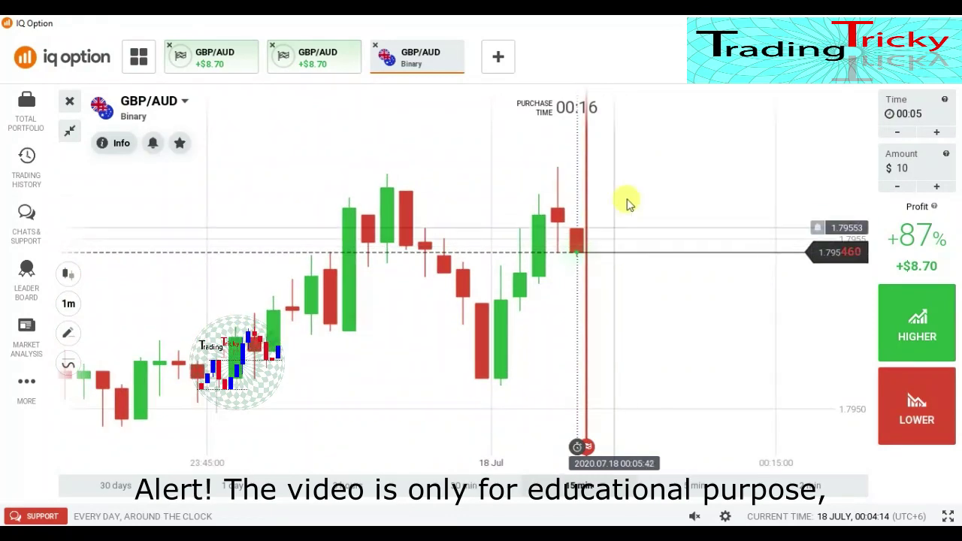
{"action": "scroll", "coordinate": [406, 237], "scroll_direction": "down", "scroll_amount": 3}
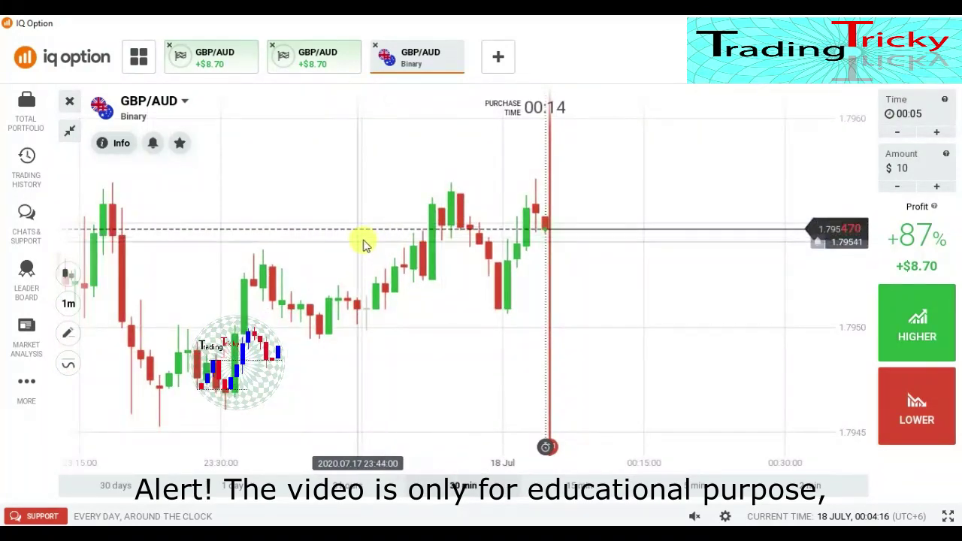
{"action": "left_click", "coordinate": [66, 337]}
{"action": "left_click", "coordinate": [143, 393]}
{"action": "left_click", "coordinate": [459, 203]}
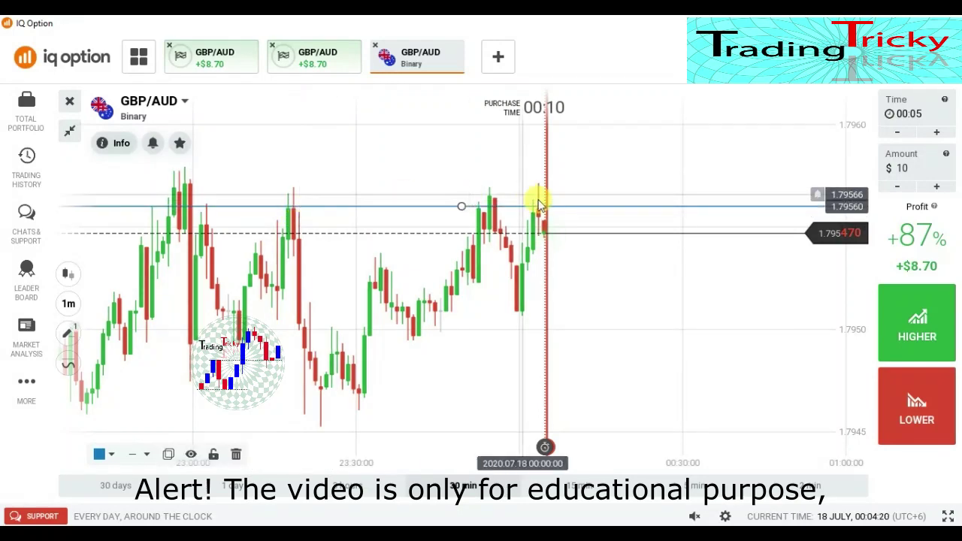
{"action": "scroll", "coordinate": [627, 179], "scroll_direction": "up", "scroll_amount": 3}
{"action": "scroll", "coordinate": [650, 188], "scroll_direction": "up", "scroll_amount": 4}
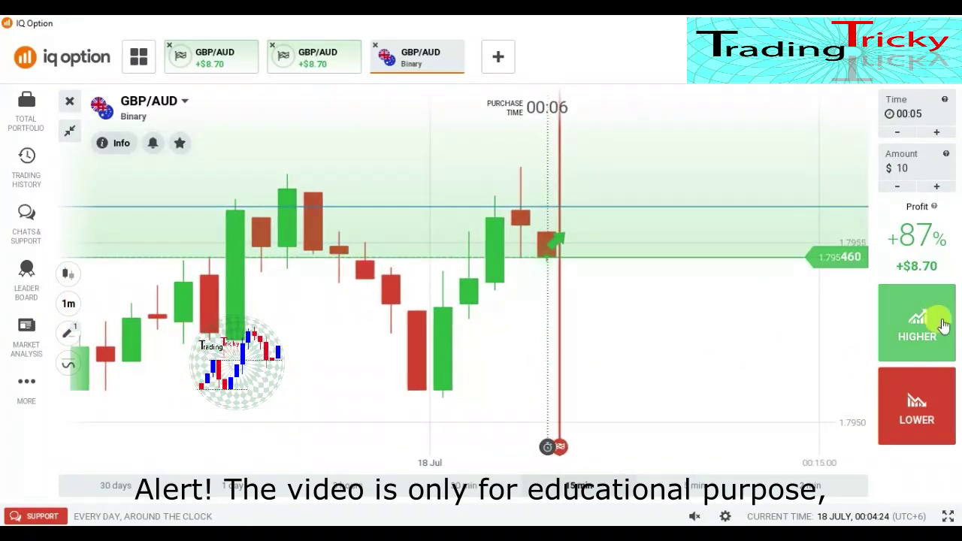
Place a $10 HIGHER trade on GBP/AUD and view it on 30-second candles.
{"action": "left_click", "coordinate": [923, 320]}
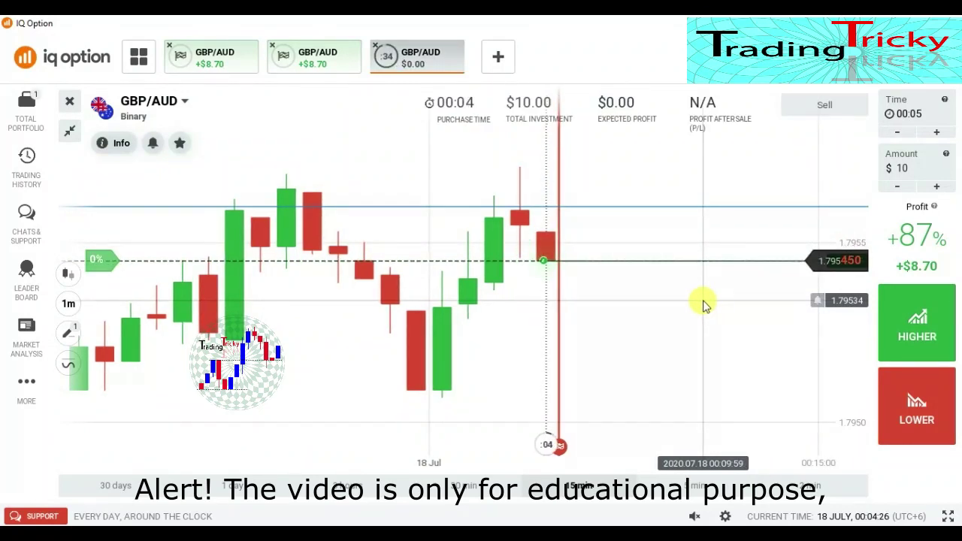
{"action": "left_click", "coordinate": [69, 303]}
{"action": "left_click", "coordinate": [126, 409]}
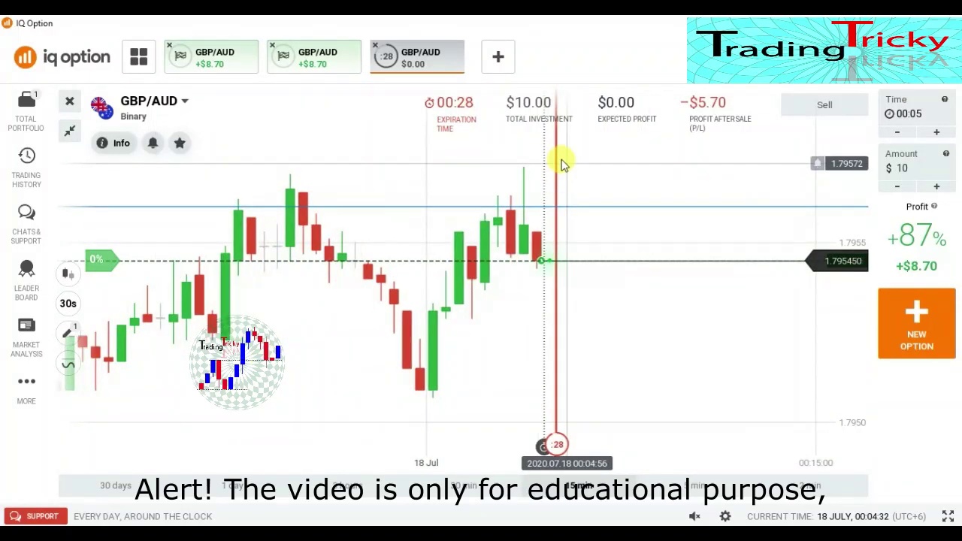
{"action": "scroll", "coordinate": [578, 300], "scroll_direction": "up", "scroll_amount": 2}
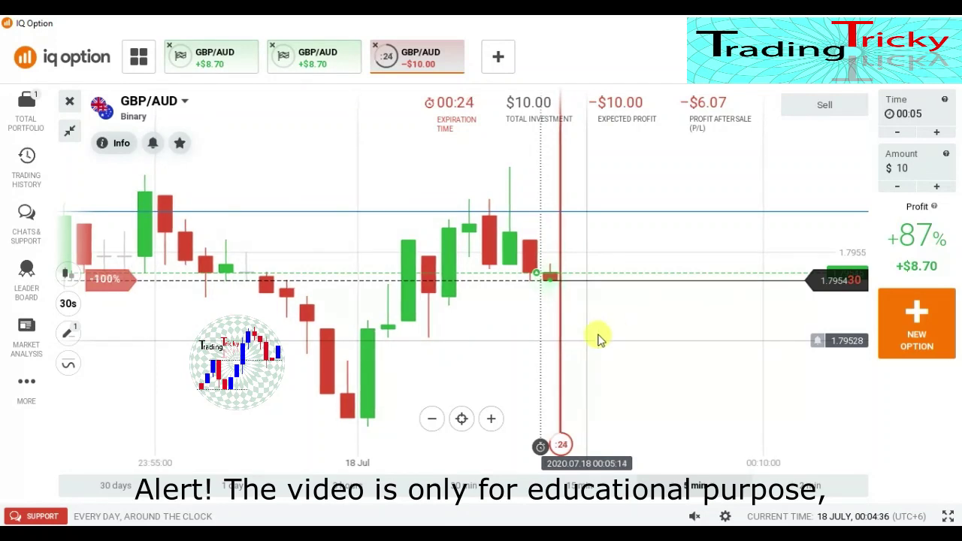
{"action": "scroll", "coordinate": [618, 333], "scroll_direction": "up", "scroll_amount": 1}
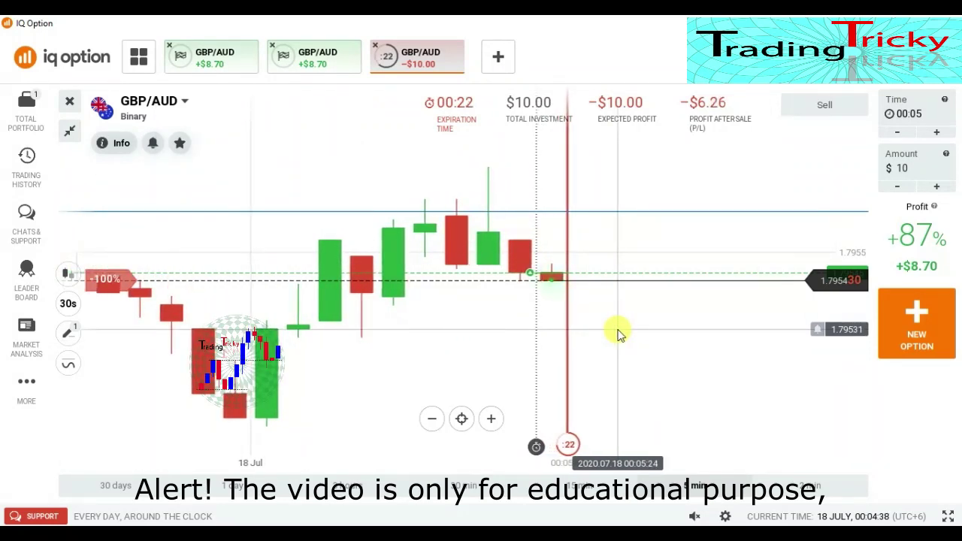
{"action": "scroll", "coordinate": [617, 333], "scroll_direction": "up", "scroll_amount": 2}
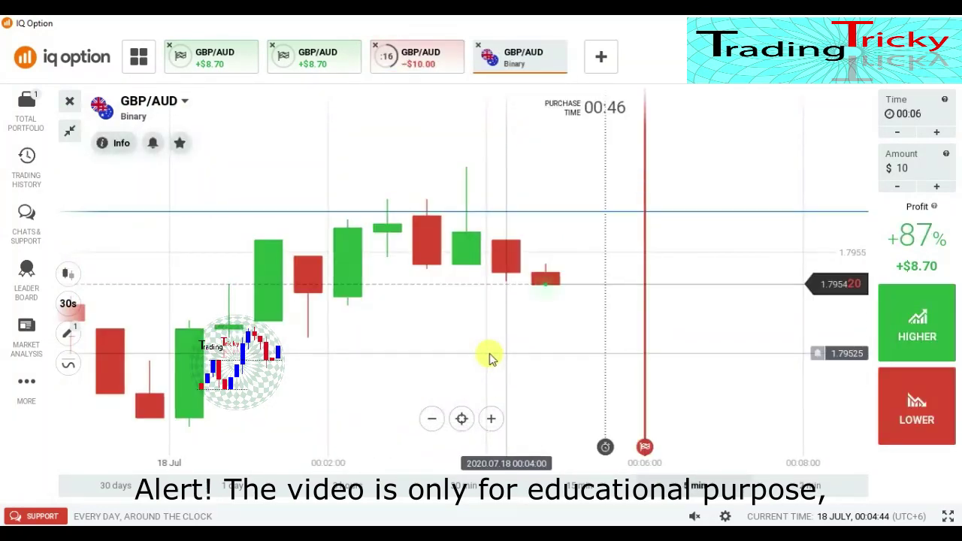
Watch the third GBP/AUD trade close at +$8.70, then return to the fourth GBP/AUD Binary tab.
{"action": "scroll", "coordinate": [526, 319], "scroll_direction": "down", "scroll_amount": 2}
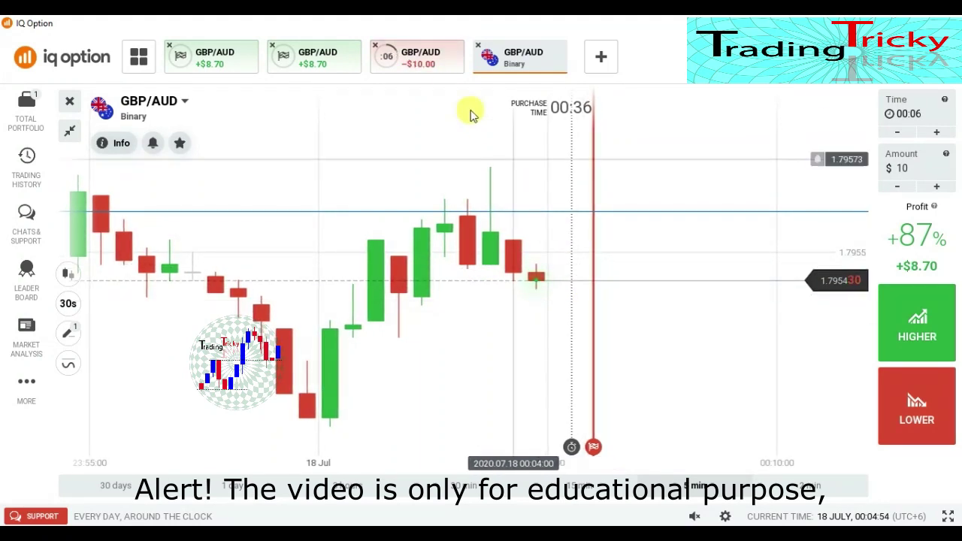
{"action": "left_click", "coordinate": [429, 60]}
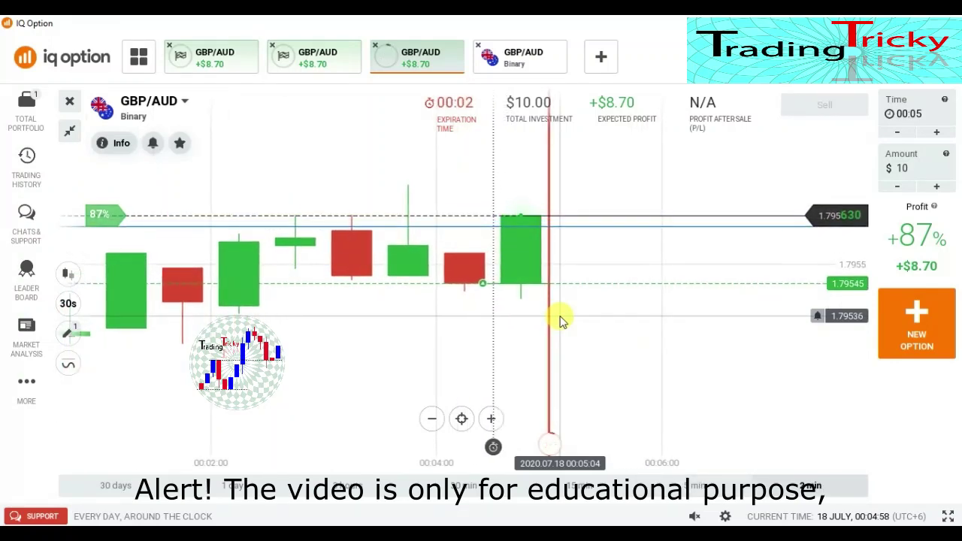
{"action": "scroll", "coordinate": [560, 321], "scroll_direction": "down", "scroll_amount": 2}
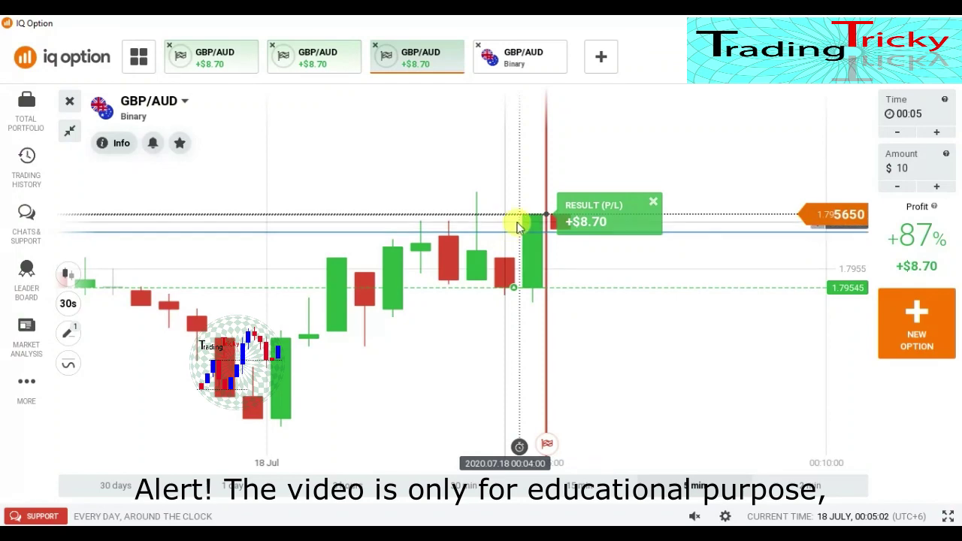
{"action": "scroll", "coordinate": [517, 227], "scroll_direction": "down", "scroll_amount": 3}
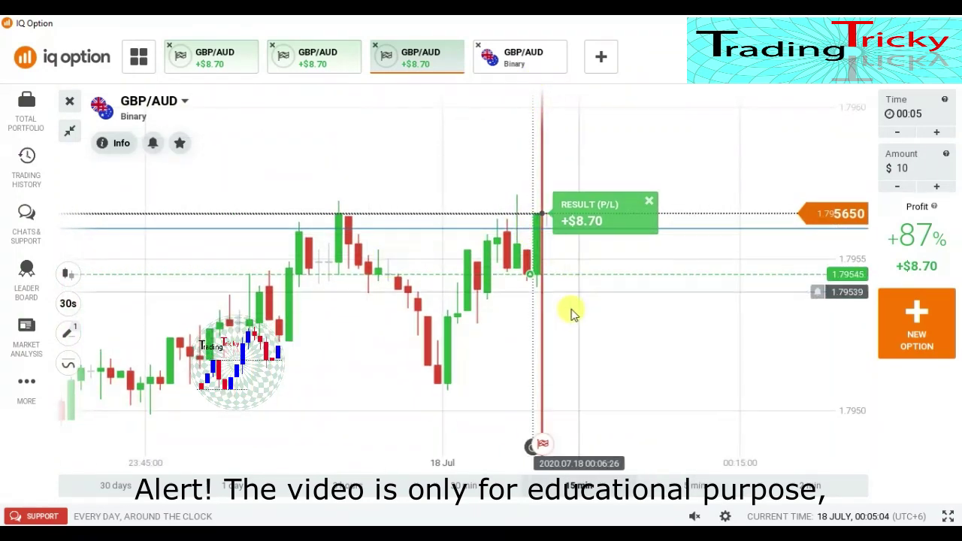
{"action": "left_click", "coordinate": [517, 63]}
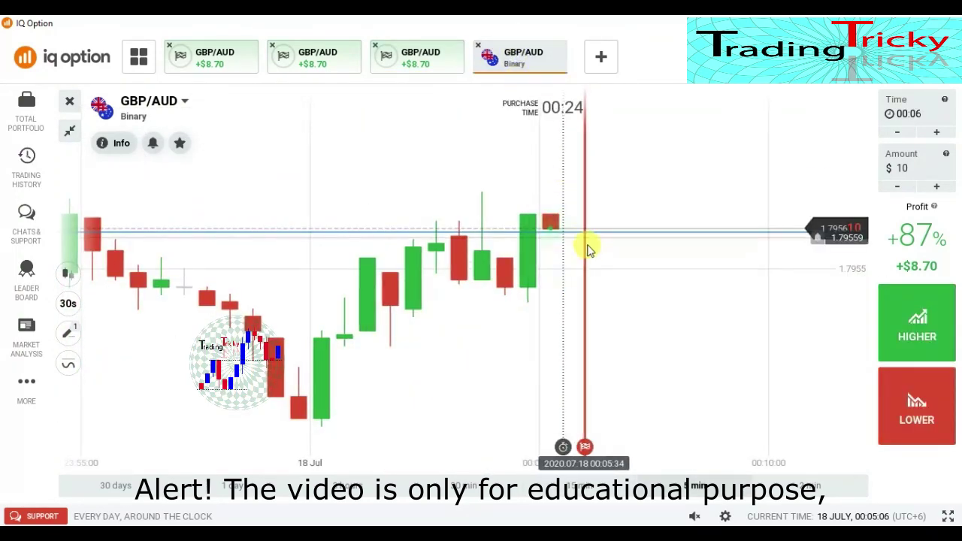
Try 1-minute candles on the fourth chart, pan back, then switch to 5-second candles.
{"action": "left_click", "coordinate": [68, 303]}
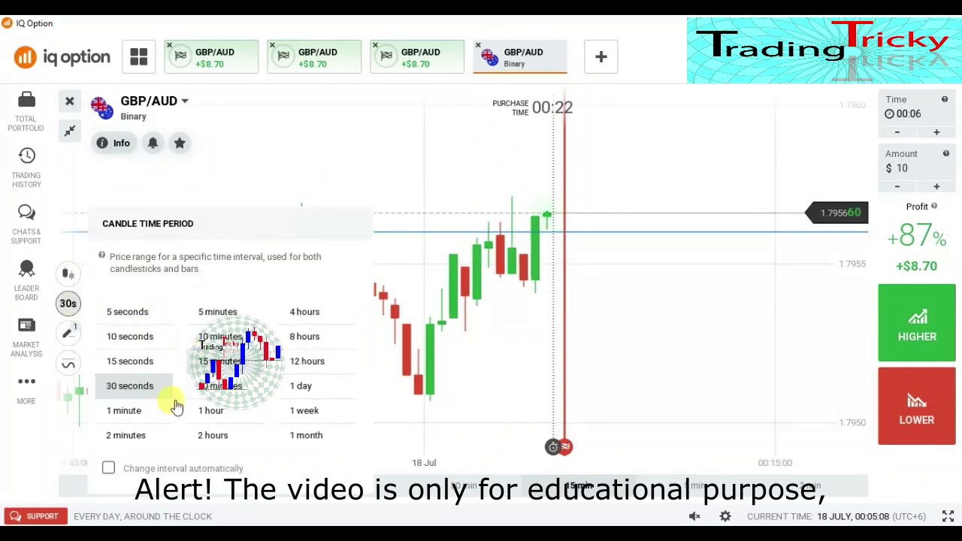
{"action": "left_click", "coordinate": [563, 273]}
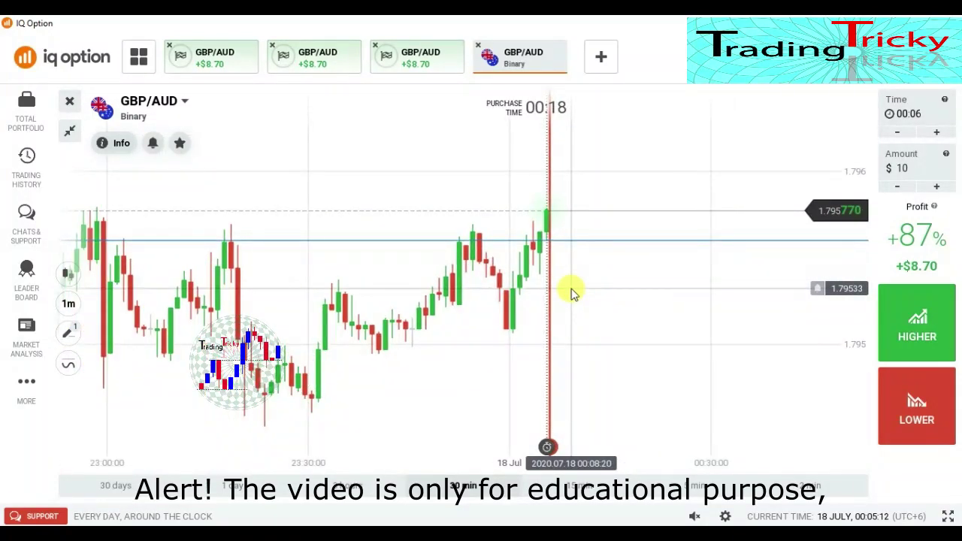
{"action": "scroll", "coordinate": [592, 305], "scroll_direction": "down", "scroll_amount": 2}
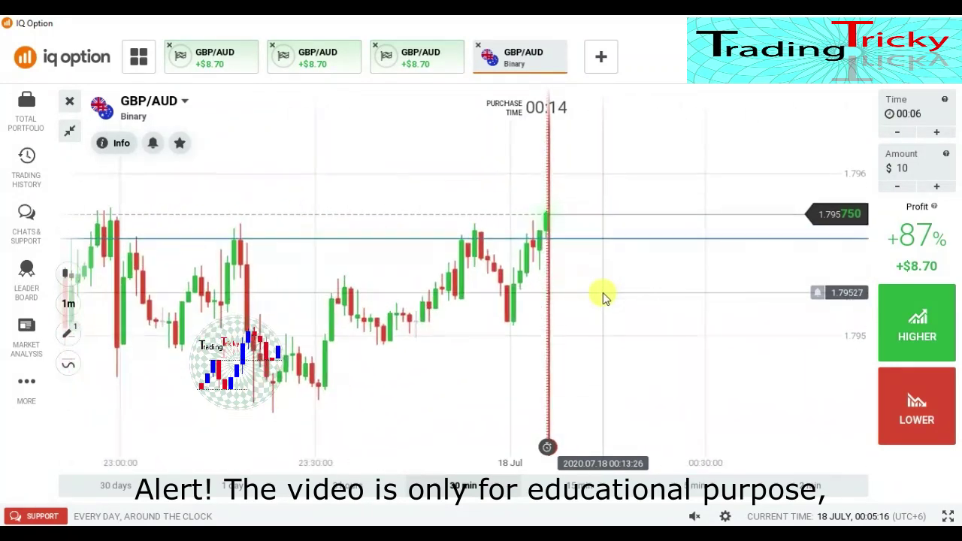
{"action": "scroll", "coordinate": [606, 298], "scroll_direction": "up", "scroll_amount": 3}
{"action": "left_click_drag", "start_coordinate": [592, 288], "coordinate": [672, 271]}
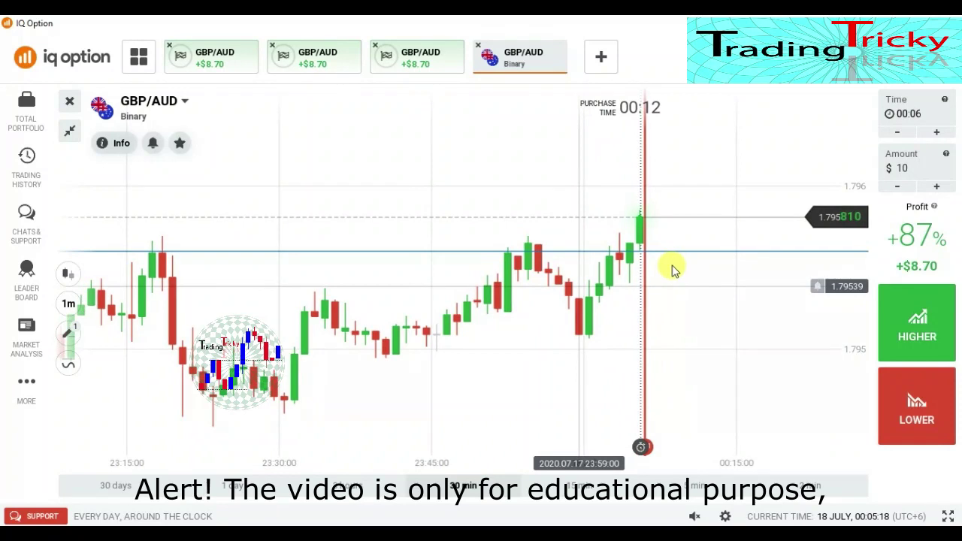
{"action": "left_click", "coordinate": [68, 305]}
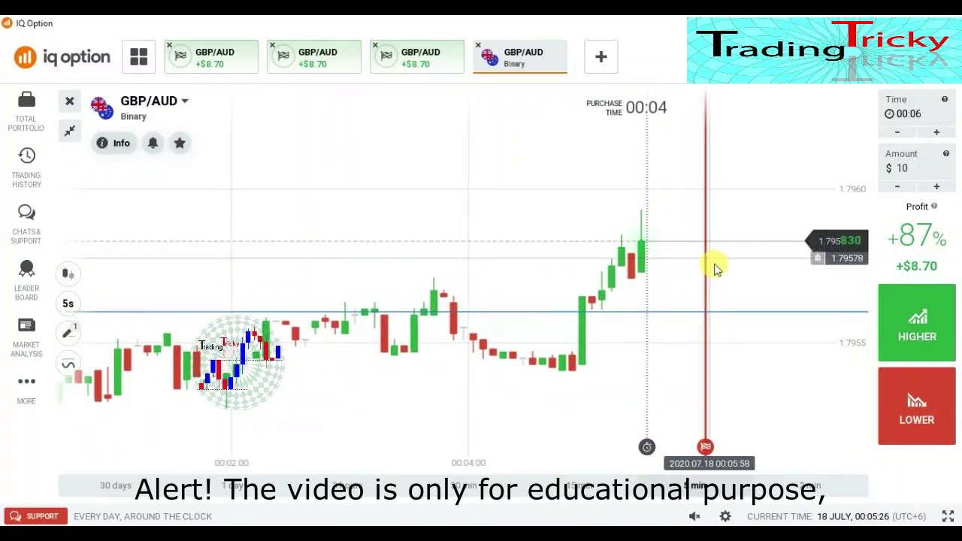
{"action": "scroll", "coordinate": [779, 358], "scroll_direction": "up", "scroll_amount": 2}
Bet $10 that GBP/AUD falls and view the trade on 1-minute candles.
{"action": "left_click", "coordinate": [881, 389]}
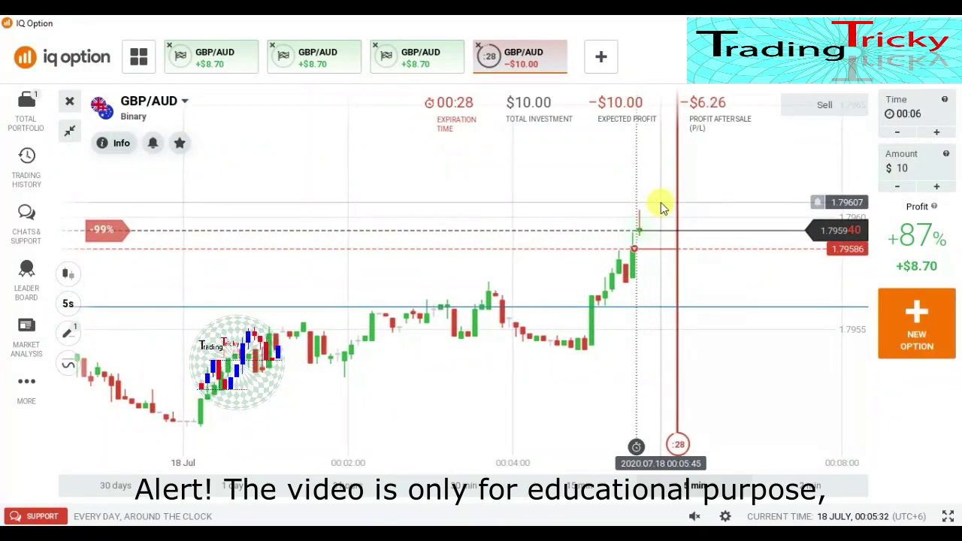
{"action": "scroll", "coordinate": [589, 272], "scroll_direction": "down", "scroll_amount": 3}
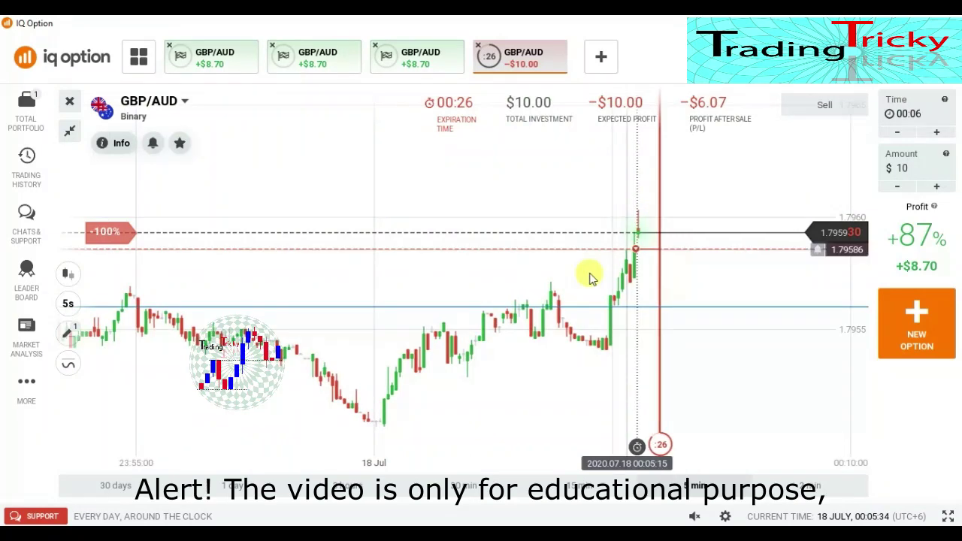
{"action": "scroll", "coordinate": [451, 323], "scroll_direction": "down", "scroll_amount": 2}
{"action": "left_click", "coordinate": [67, 305]}
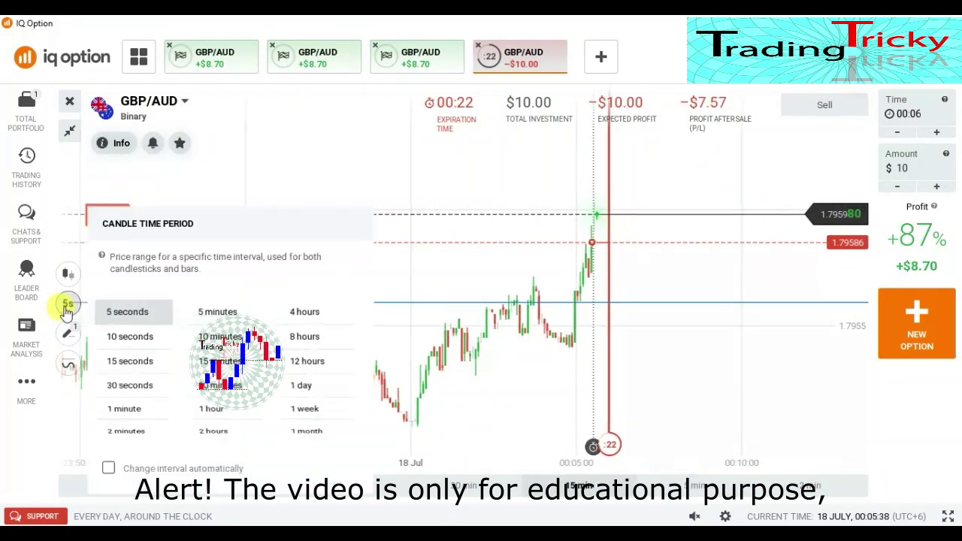
{"action": "left_click", "coordinate": [125, 413]}
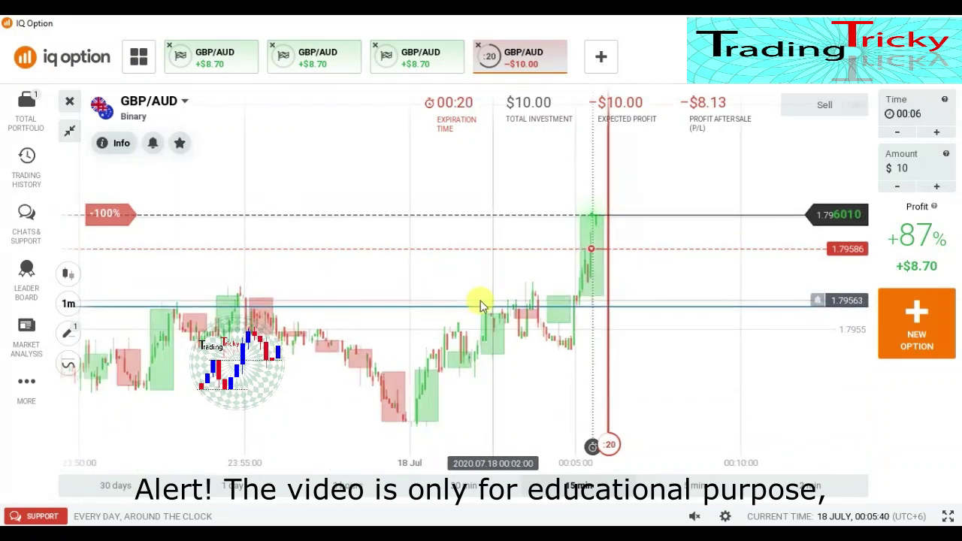
{"action": "scroll", "coordinate": [481, 304], "scroll_direction": "down", "scroll_amount": 3}
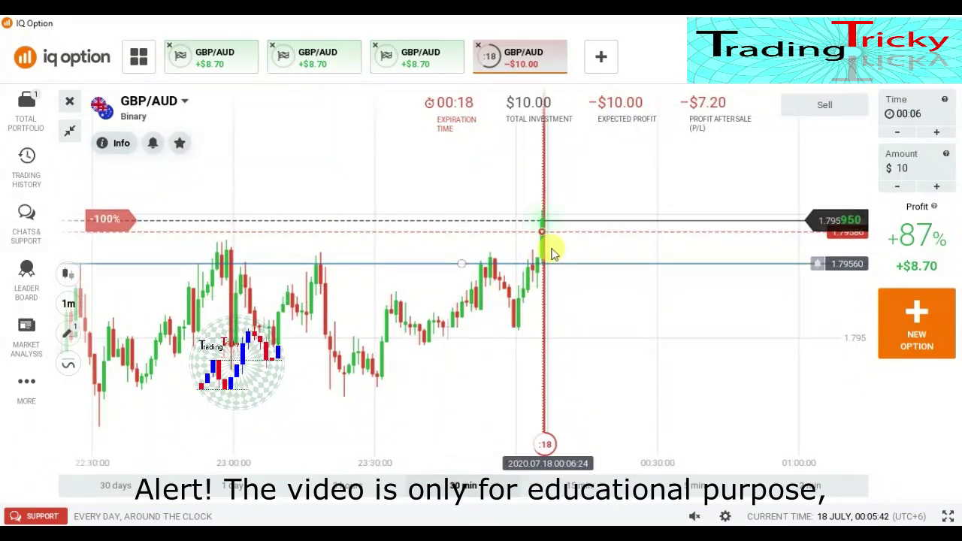
{"action": "scroll", "coordinate": [639, 259], "scroll_direction": "up", "scroll_amount": 3}
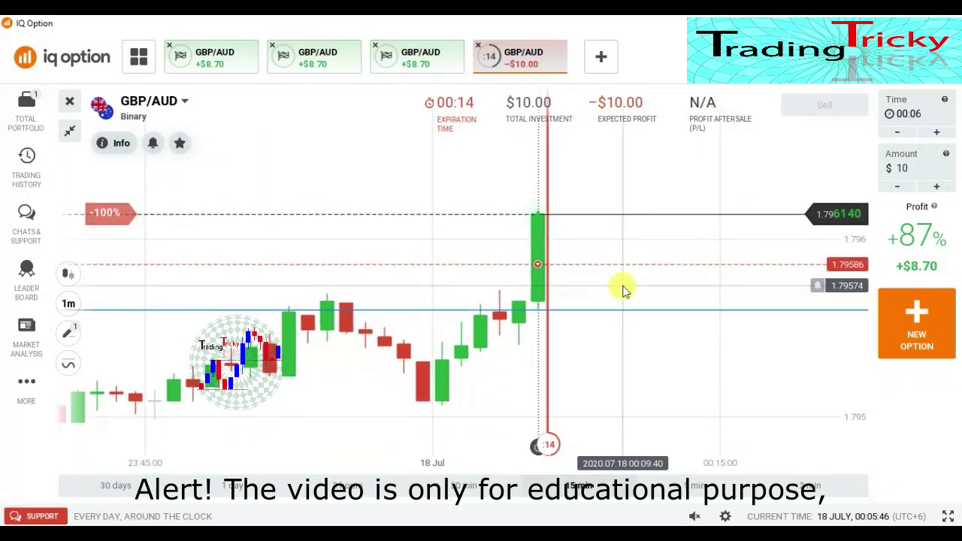